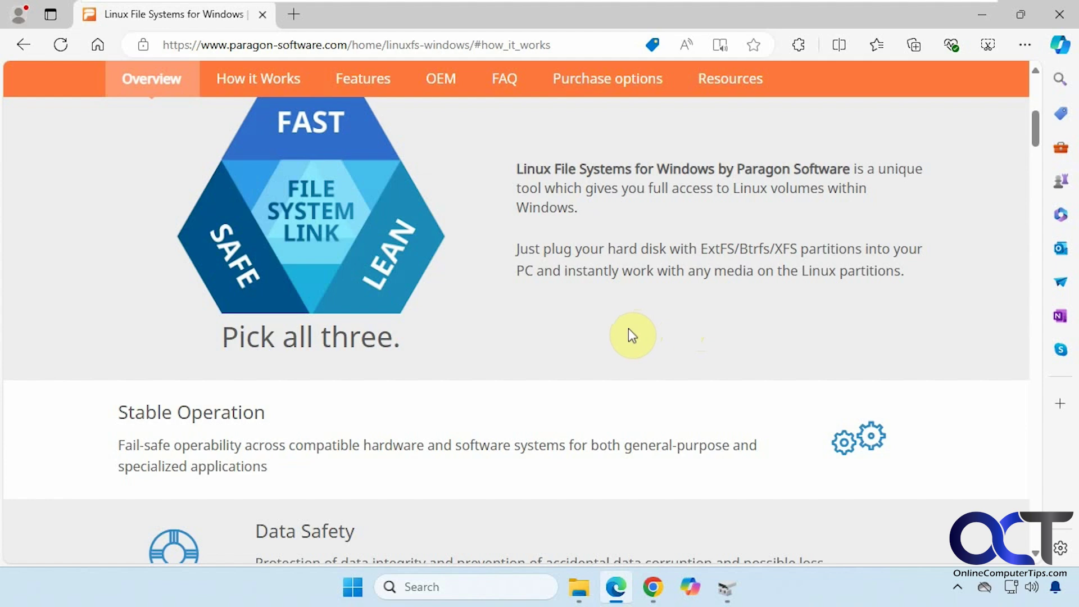
- Add the home-use Linux File Systems for Windows licence ($29.95) to the Paragon shop cart
{"action": "scroll", "coordinate": [624, 365], "scroll_direction": "down", "scroll_amount": 5}
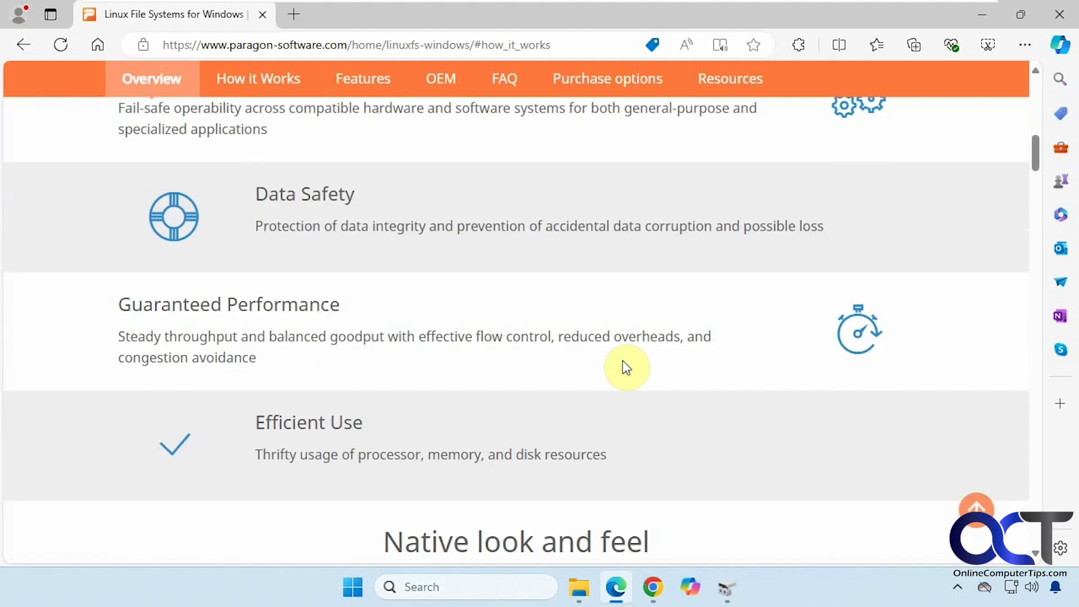
{"action": "scroll", "coordinate": [626, 366], "scroll_direction": "down", "scroll_amount": 12}
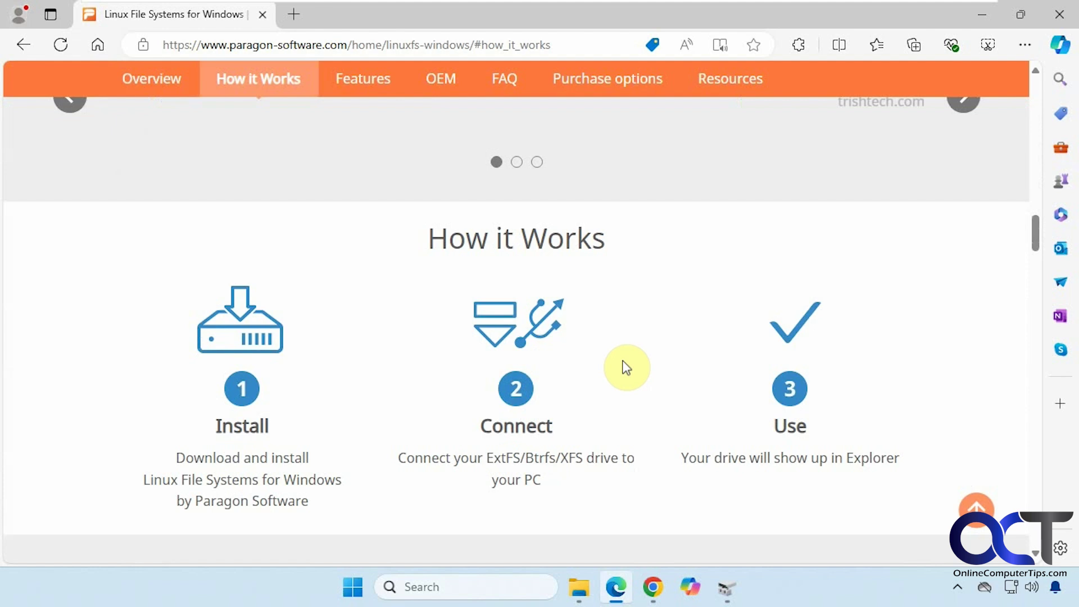
{"action": "scroll", "coordinate": [627, 367], "scroll_direction": "down", "scroll_amount": 12}
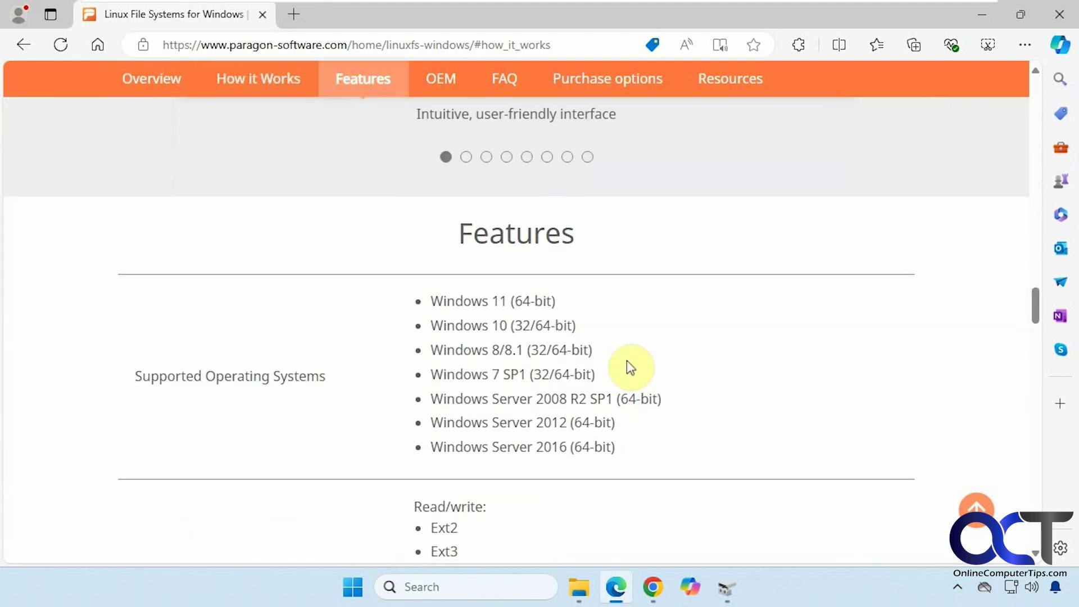
{"action": "scroll", "coordinate": [630, 366], "scroll_direction": "down", "scroll_amount": 1}
{"action": "scroll", "coordinate": [738, 347], "scroll_direction": "down", "scroll_amount": 1}
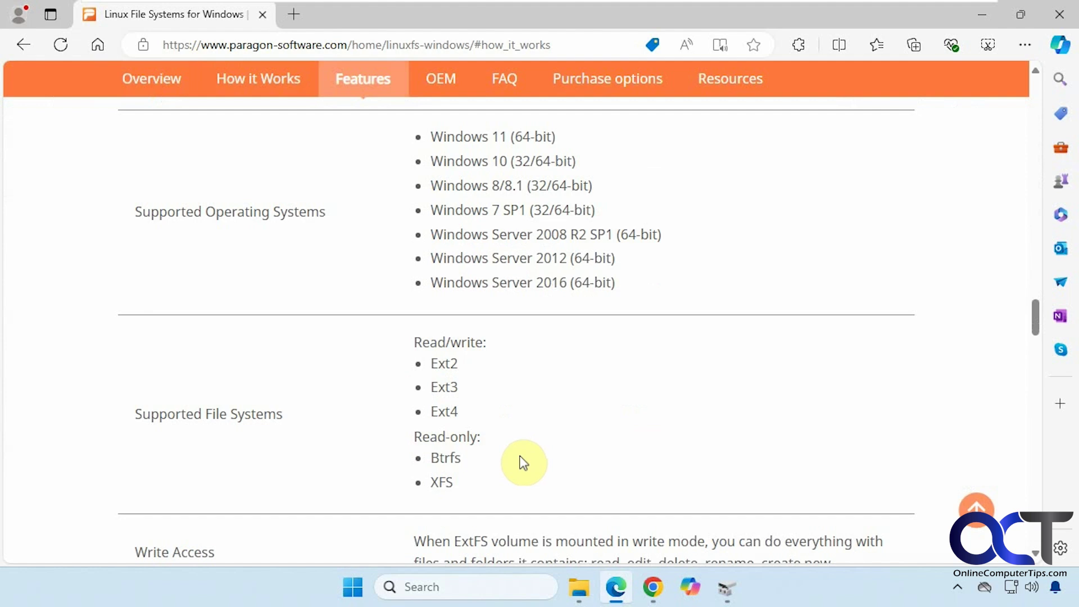
{"action": "left_click", "coordinate": [624, 86]}
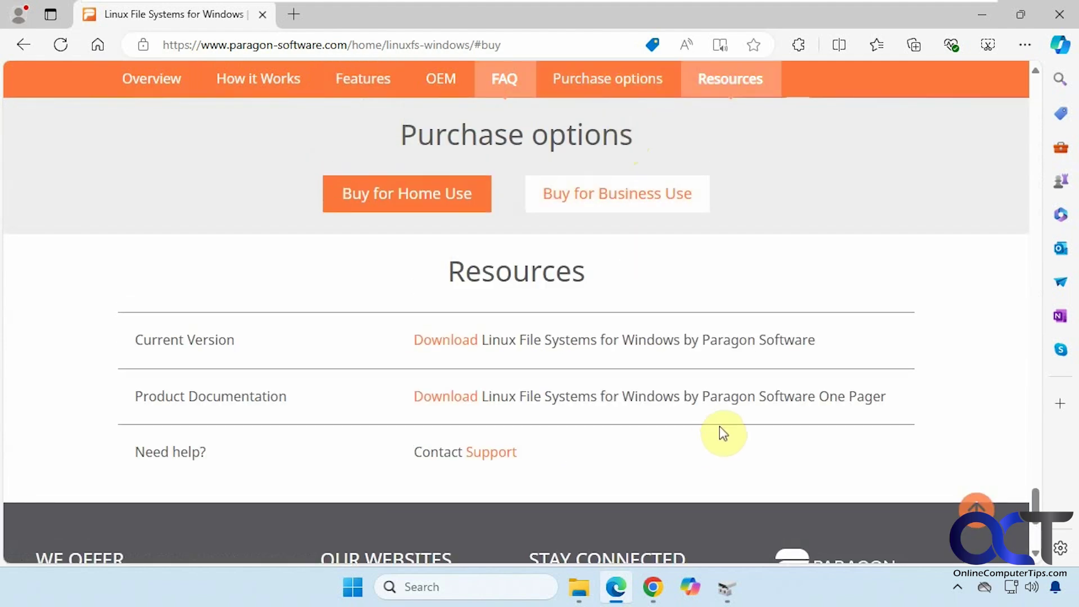
{"action": "left_click", "coordinate": [450, 206]}
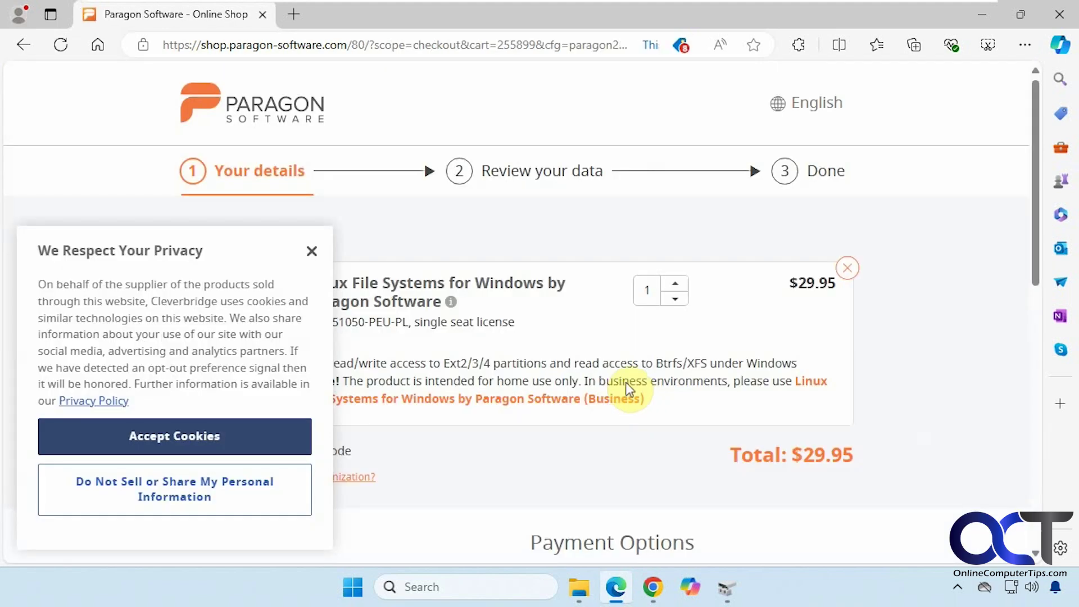
{"action": "left_click", "coordinate": [311, 251]}
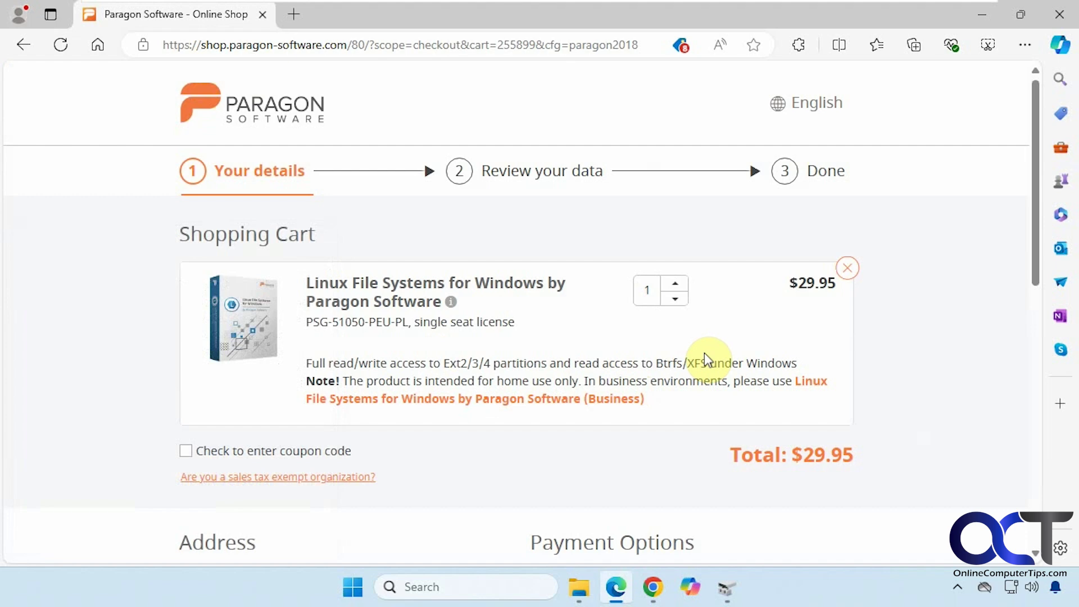
- Enlarge the Disk Management window and its graphical pane so every disk is visible
{"action": "left_click", "coordinate": [981, 25]}
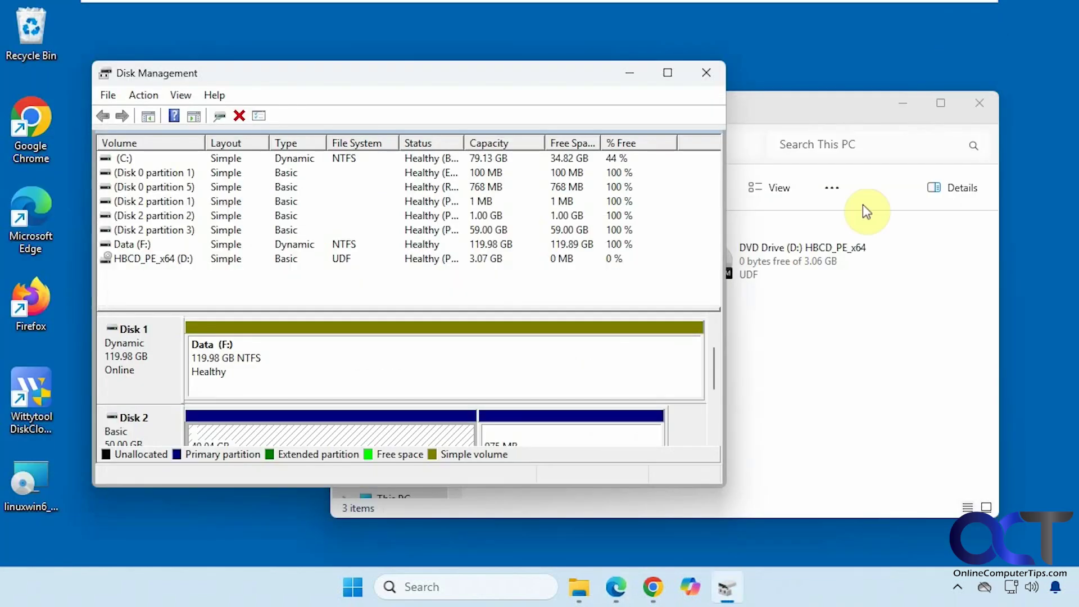
{"action": "left_click", "coordinate": [851, 368]}
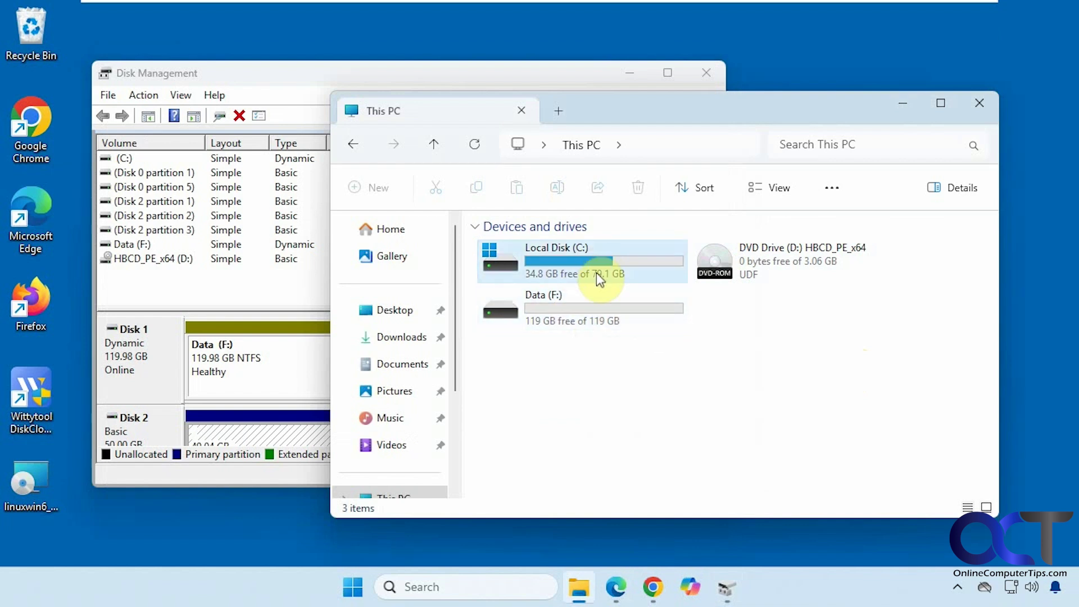
{"action": "left_click", "coordinate": [338, 86]}
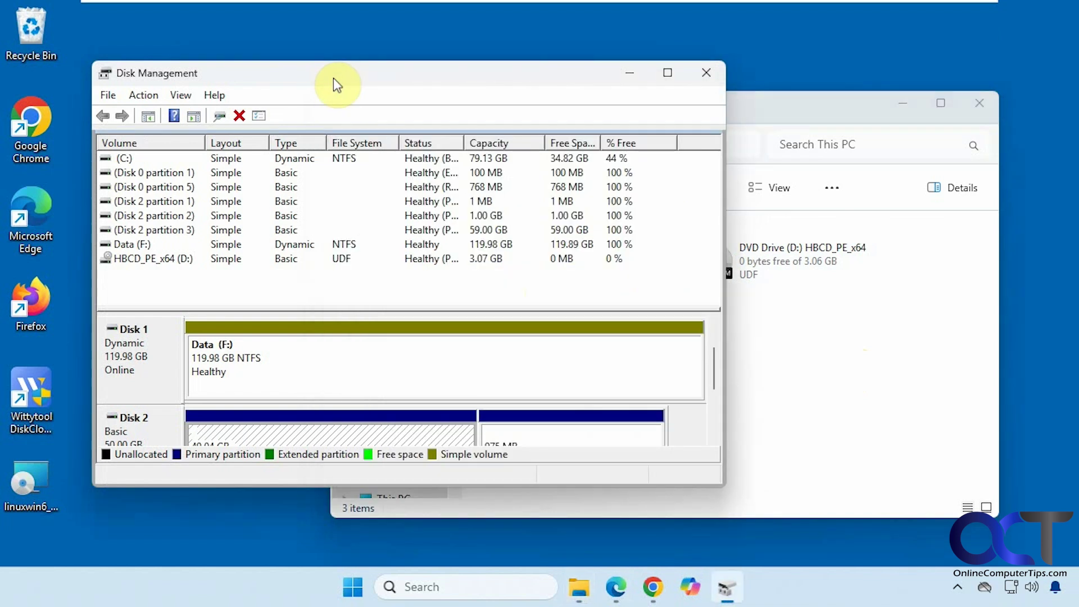
{"action": "left_click_drag", "start_coordinate": [393, 488], "coordinate": [406, 560]}
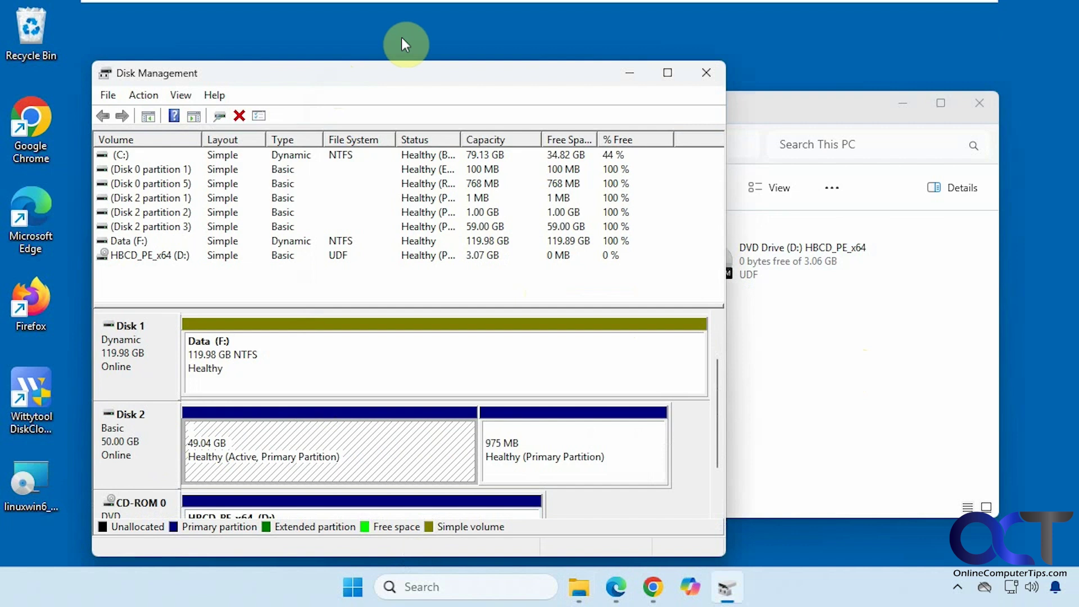
{"action": "left_click_drag", "start_coordinate": [410, 60], "coordinate": [410, 38]}
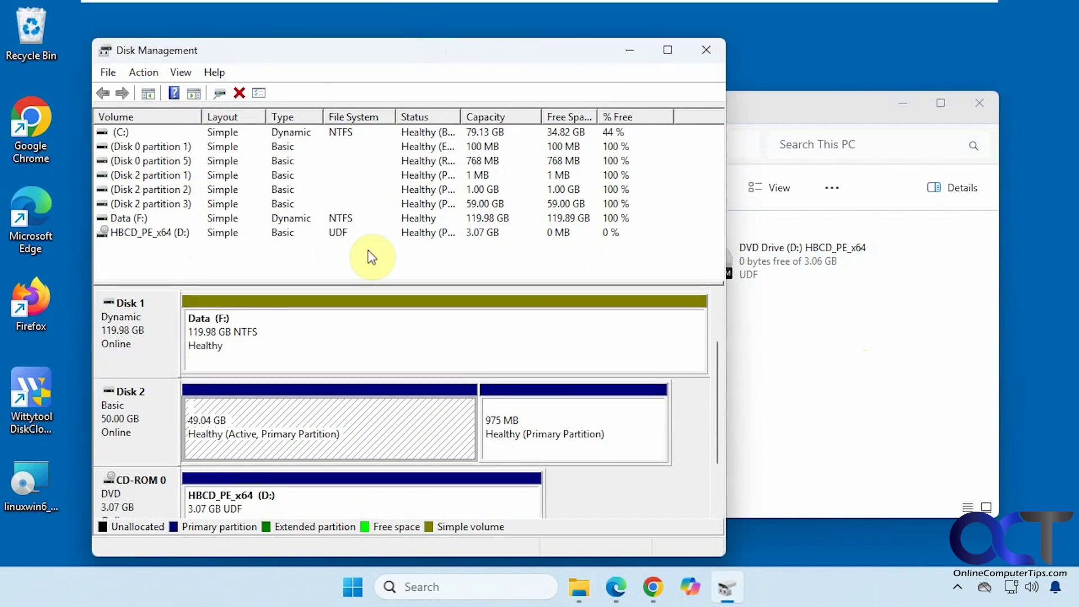
{"action": "left_click_drag", "start_coordinate": [390, 298], "coordinate": [376, 252]}
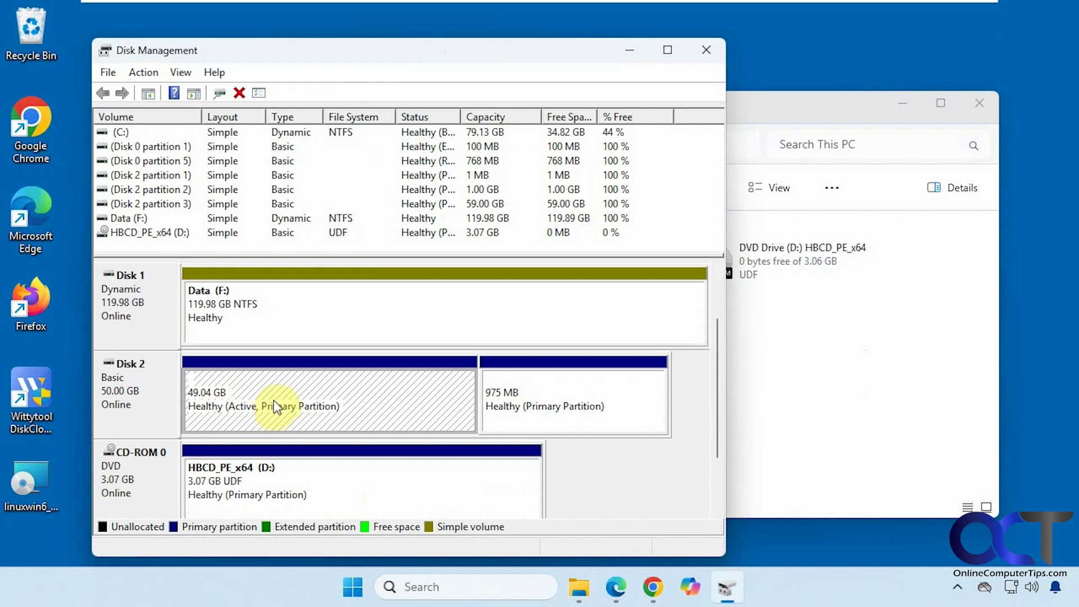
- Inspect the options for Disk 2's unlettered 49.04 GB partition, then minimize This PC
{"action": "right_click", "coordinate": [360, 408]}
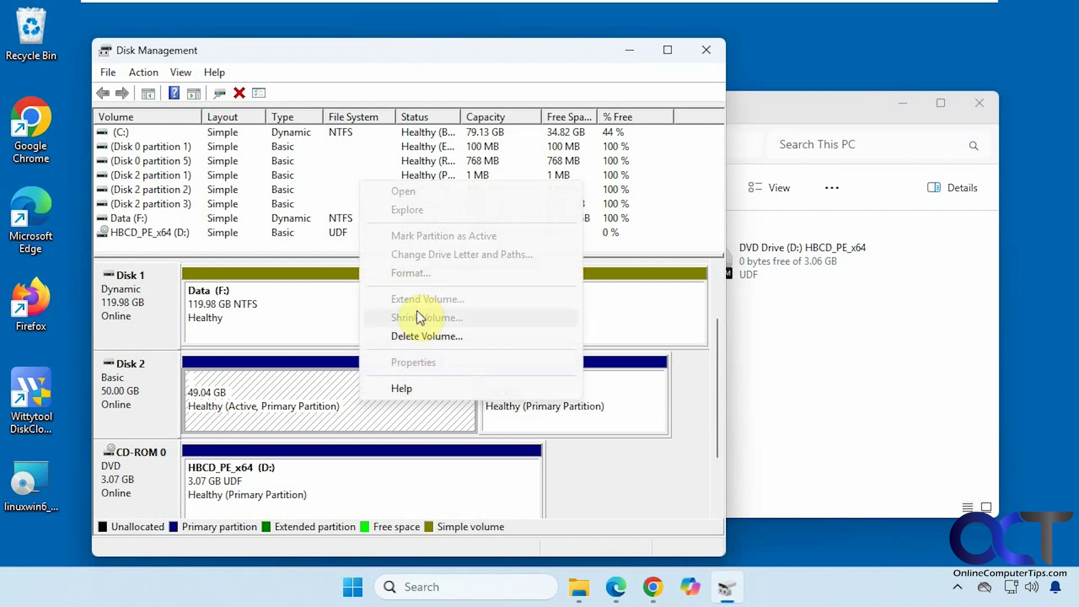
{"action": "left_click", "coordinate": [804, 325]}
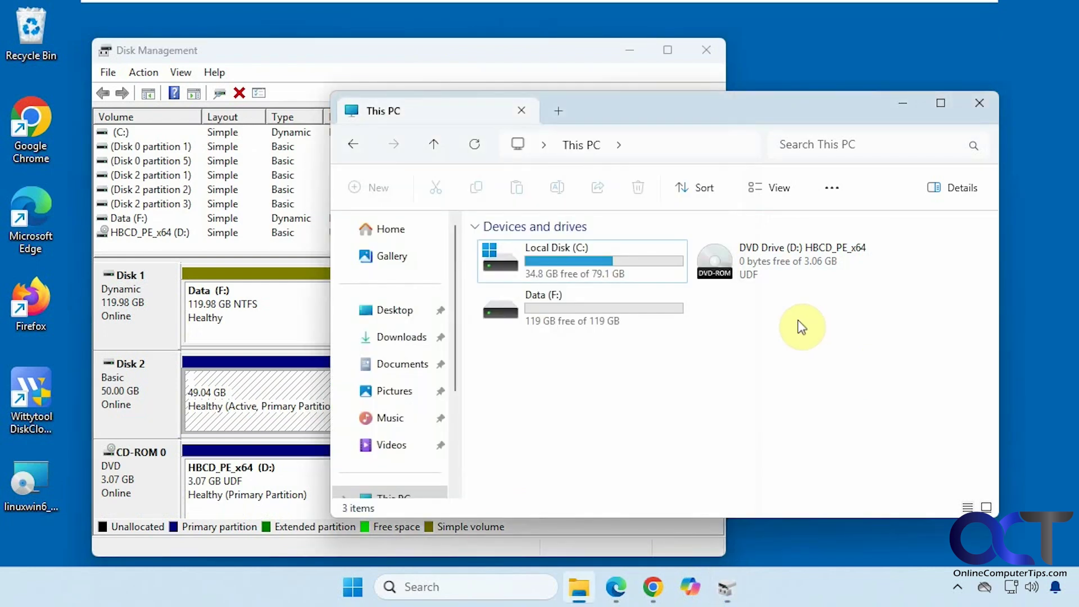
{"action": "left_click", "coordinate": [903, 103]}
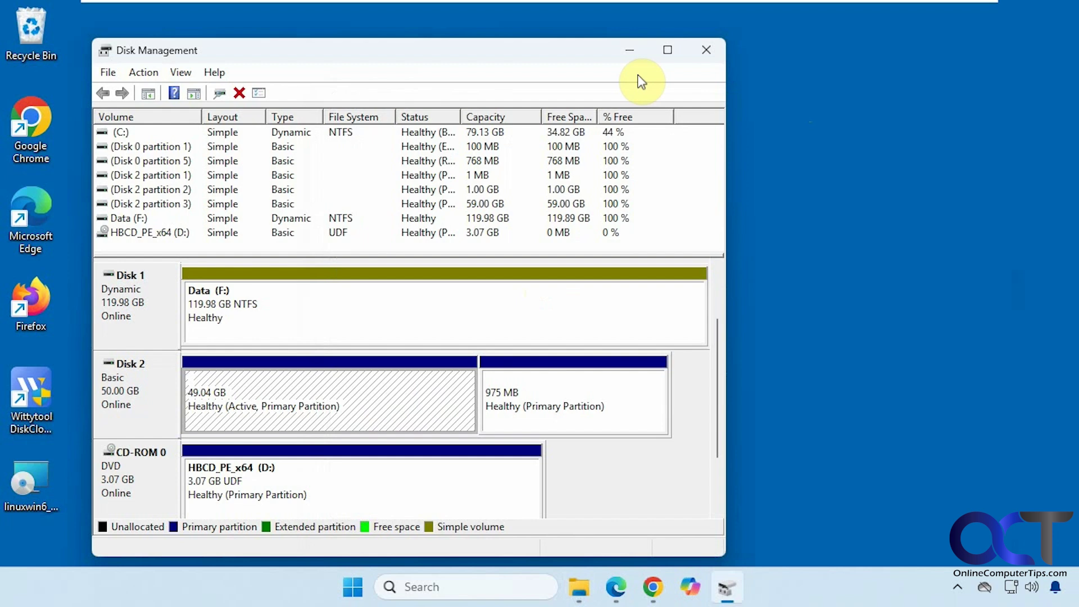
- Launch the linuxwin6 installer and accept the licence agreement and privacy policy
{"action": "left_click", "coordinate": [625, 52]}
{"action": "double_click", "coordinate": [35, 494]}
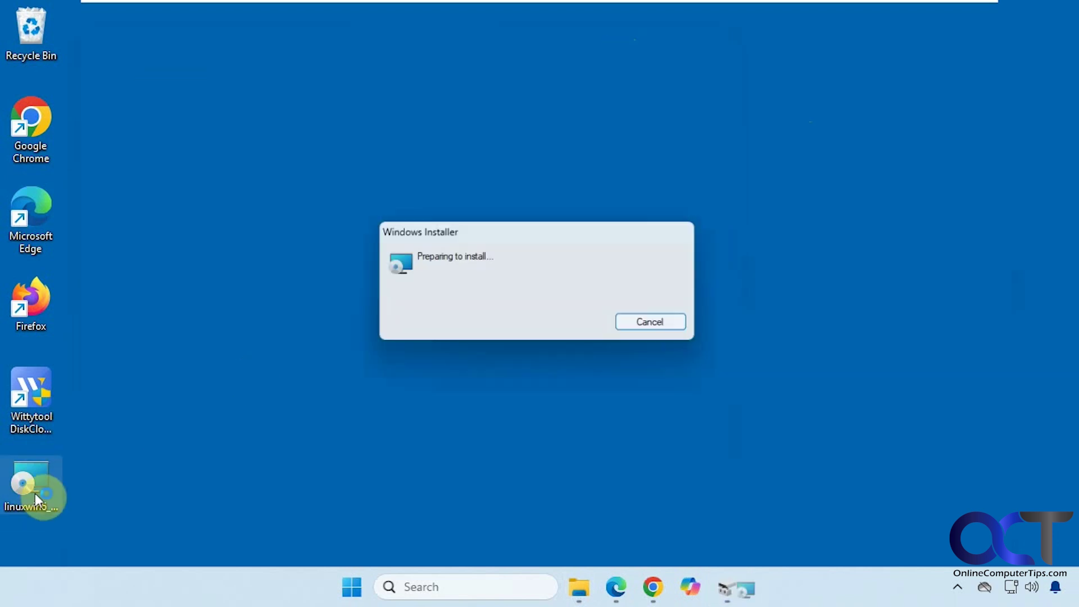
{"action": "left_click", "coordinate": [628, 422]}
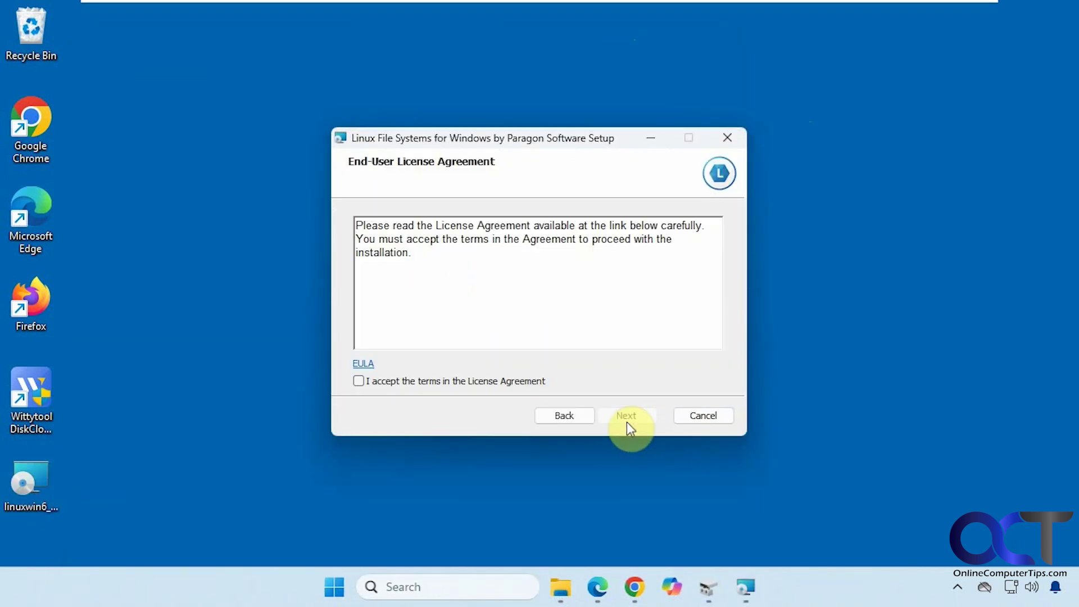
{"action": "left_click", "coordinate": [498, 383]}
{"action": "left_click", "coordinate": [614, 417]}
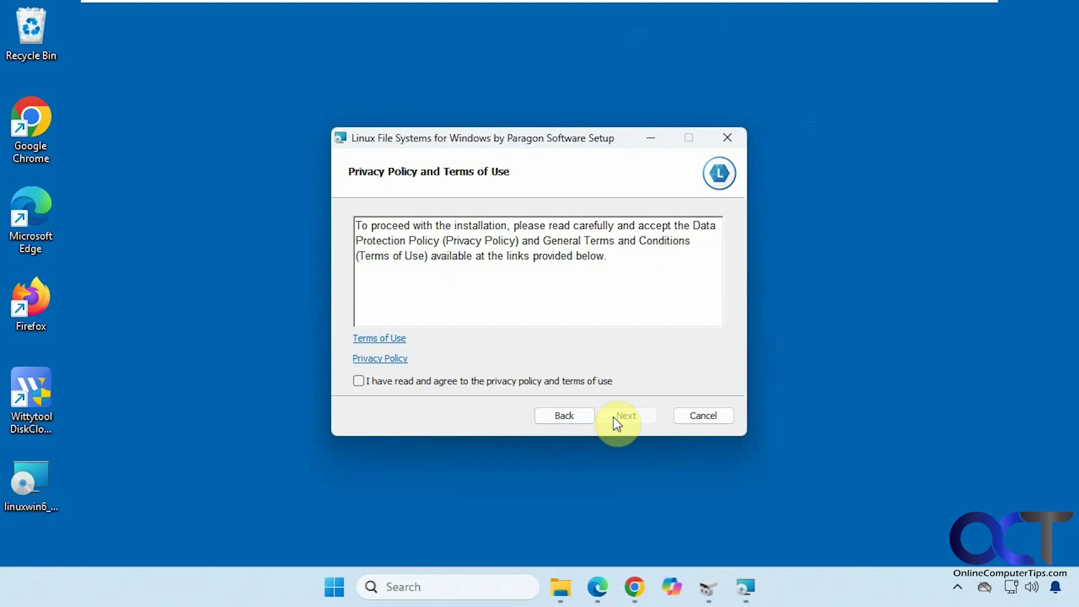
{"action": "left_click", "coordinate": [579, 382]}
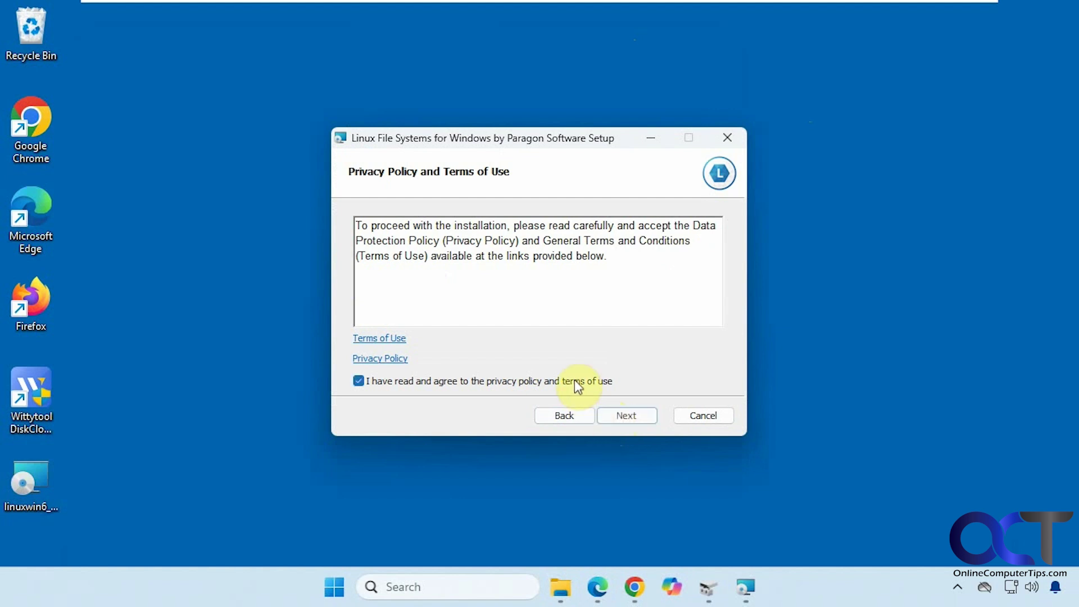
{"action": "left_click", "coordinate": [622, 416]}
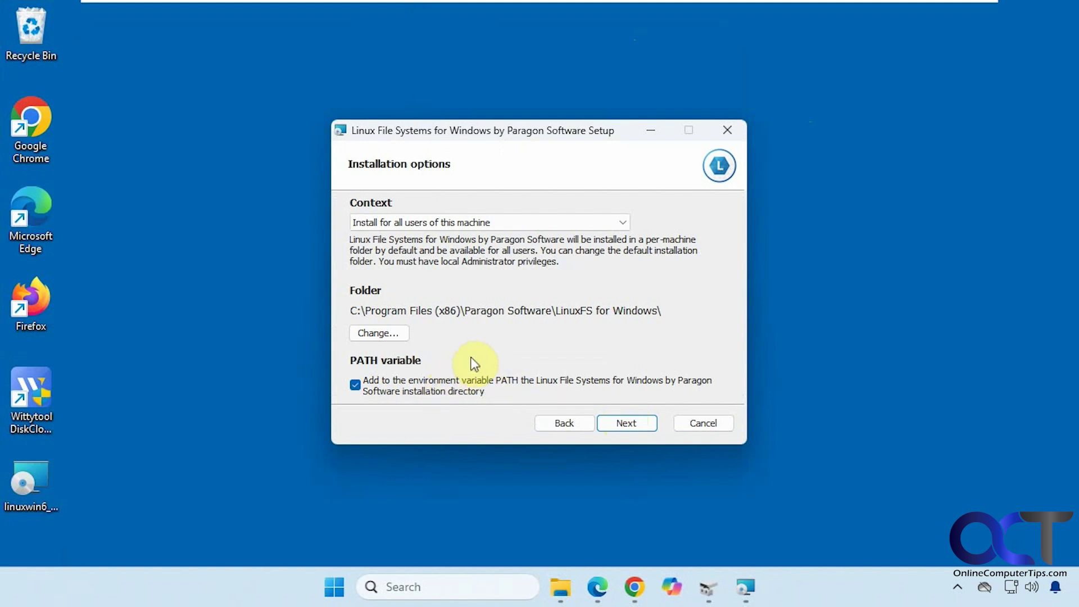
- Keep 'Install for all users', start the installation and approve the UAC prompt
{"action": "left_click", "coordinate": [623, 222]}
{"action": "left_click", "coordinate": [624, 221]}
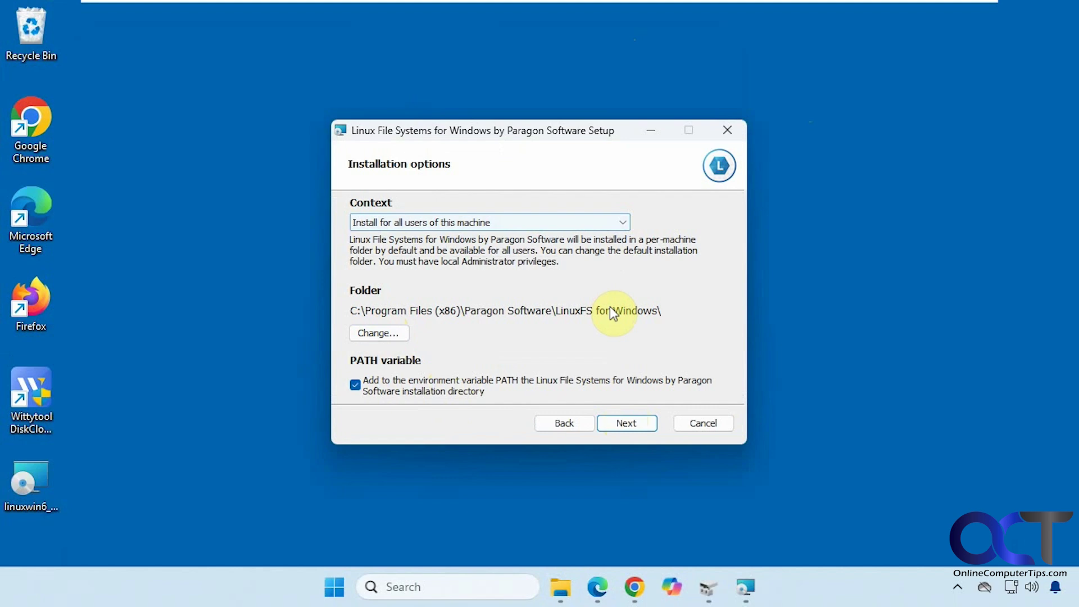
{"action": "left_click", "coordinate": [629, 425]}
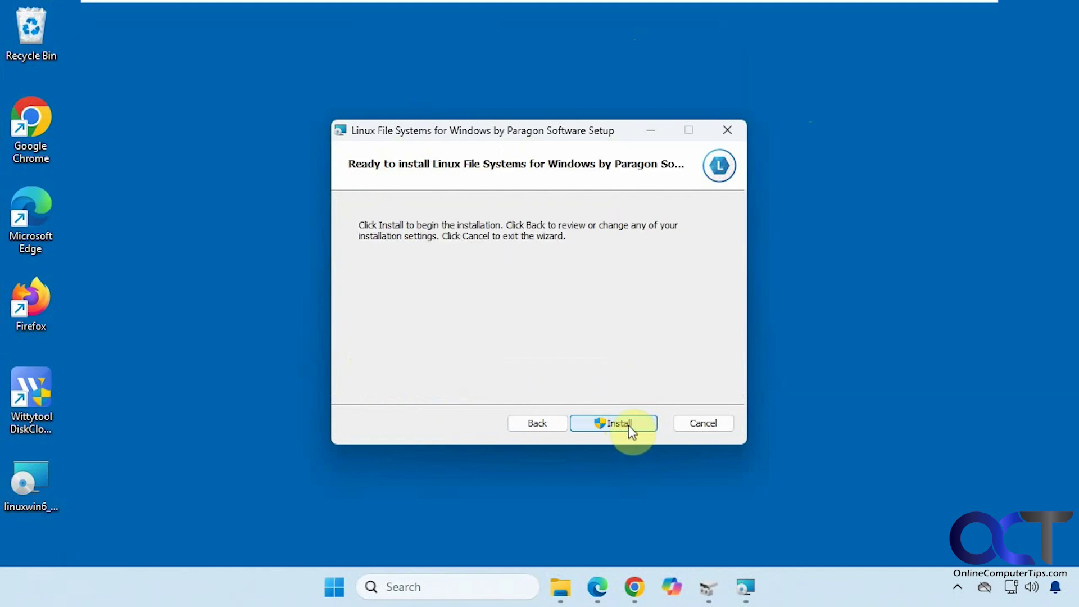
{"action": "left_click", "coordinate": [629, 425]}
{"action": "left_click", "coordinate": [490, 438]}
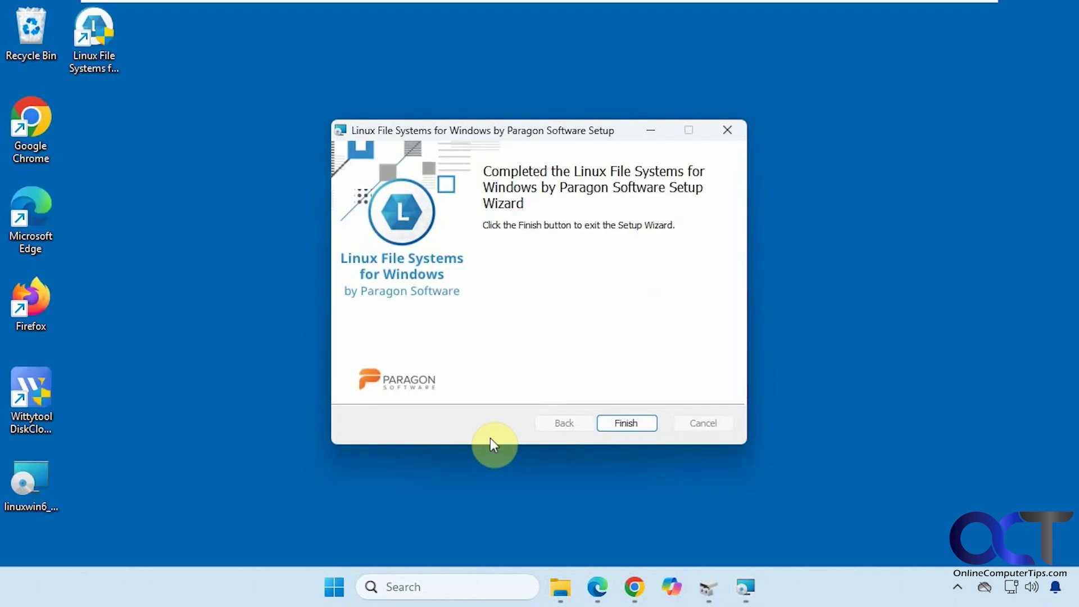
- Close the finished setup wizard and the Paragon app window
{"action": "left_click", "coordinate": [648, 430]}
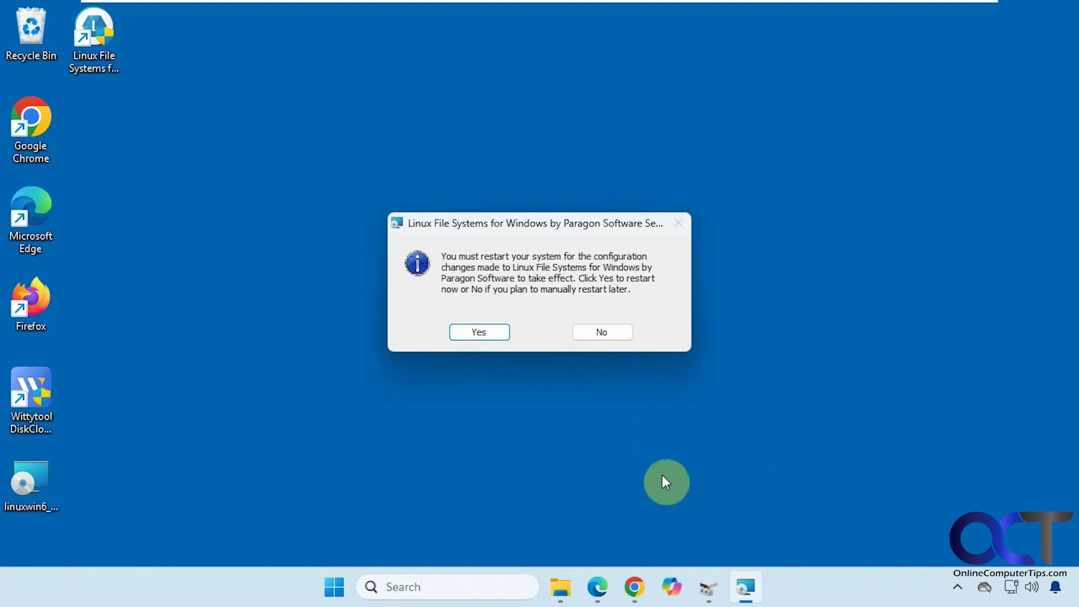
{"action": "right_click", "coordinate": [709, 587]}
{"action": "left_click", "coordinate": [706, 543]}
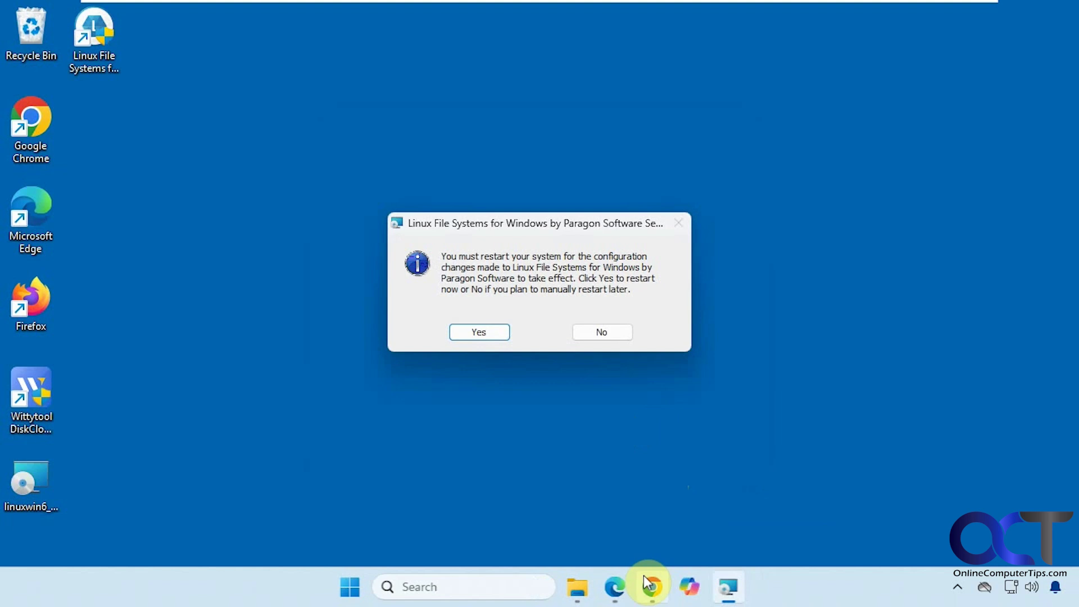
{"action": "right_click", "coordinate": [650, 586]}
{"action": "left_click", "coordinate": [645, 541]}
- Close Edge and File Explorer, then confirm restarting Windows to finish installation
{"action": "right_click", "coordinate": [619, 585]}
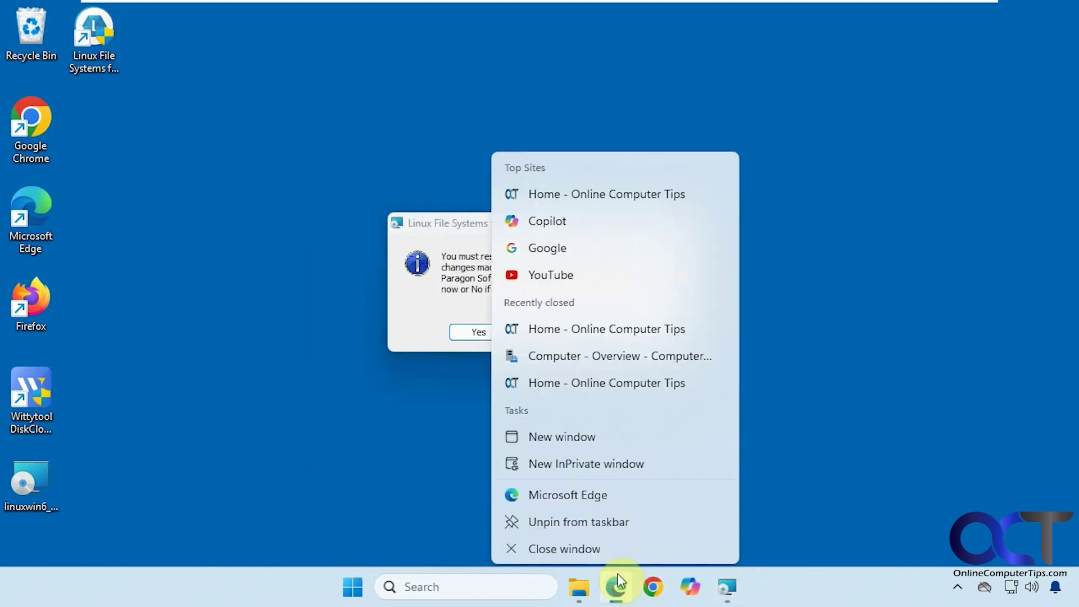
{"action": "left_click", "coordinate": [607, 543]}
{"action": "right_click", "coordinate": [579, 588]}
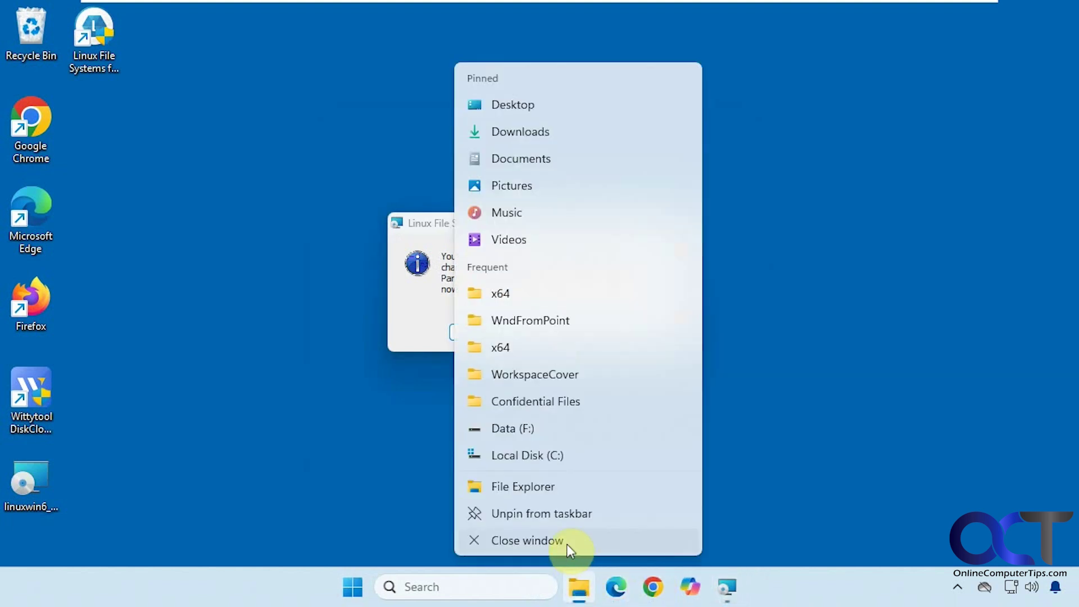
{"action": "left_click", "coordinate": [566, 544]}
{"action": "left_click", "coordinate": [479, 332]}
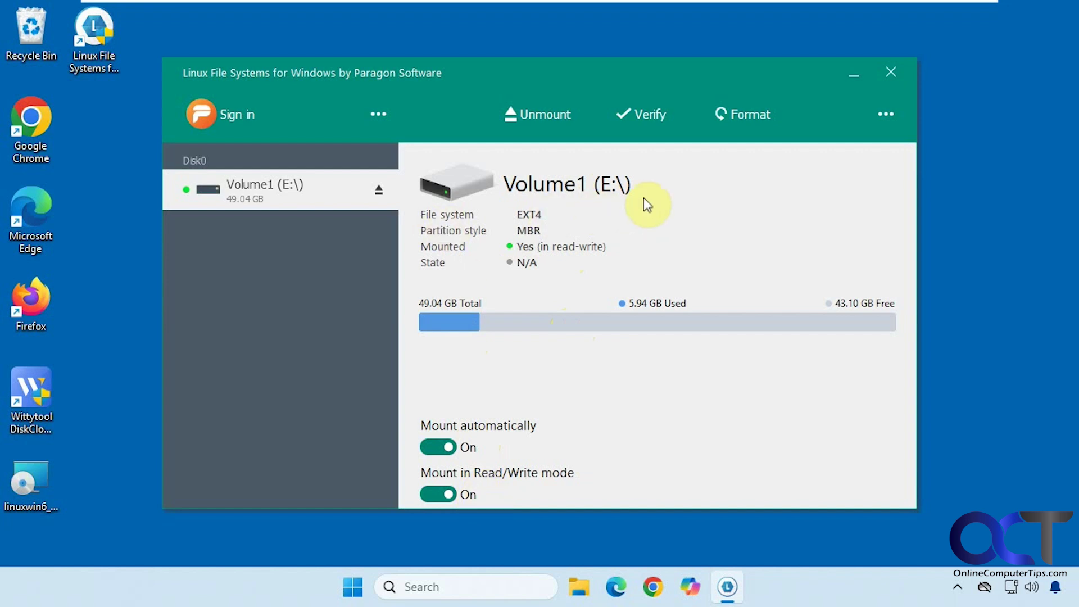
{"action": "left_click", "coordinate": [883, 116]}
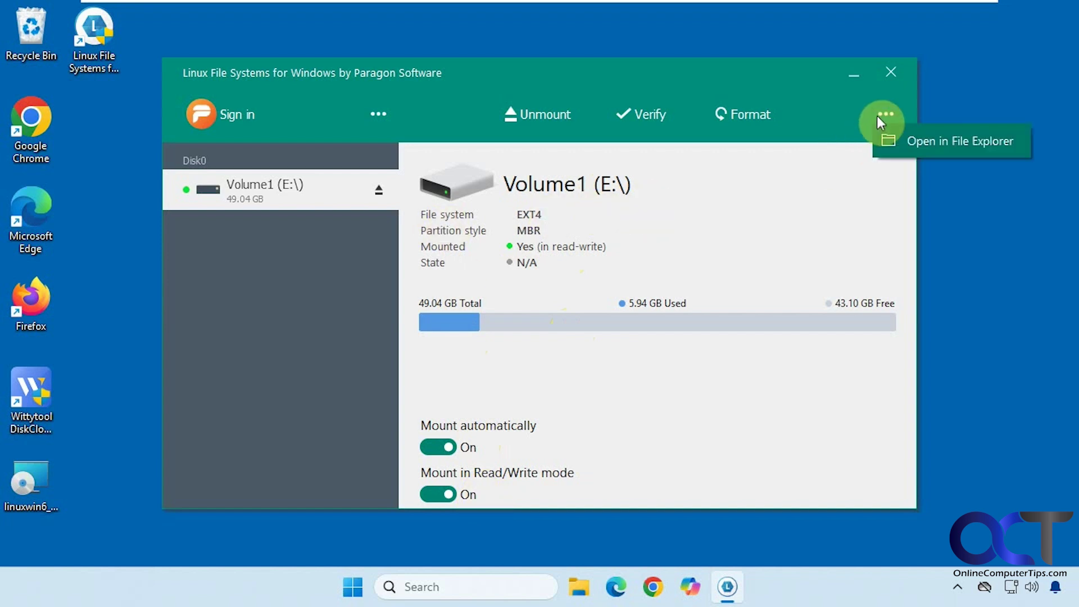
{"action": "left_click", "coordinate": [378, 115]}
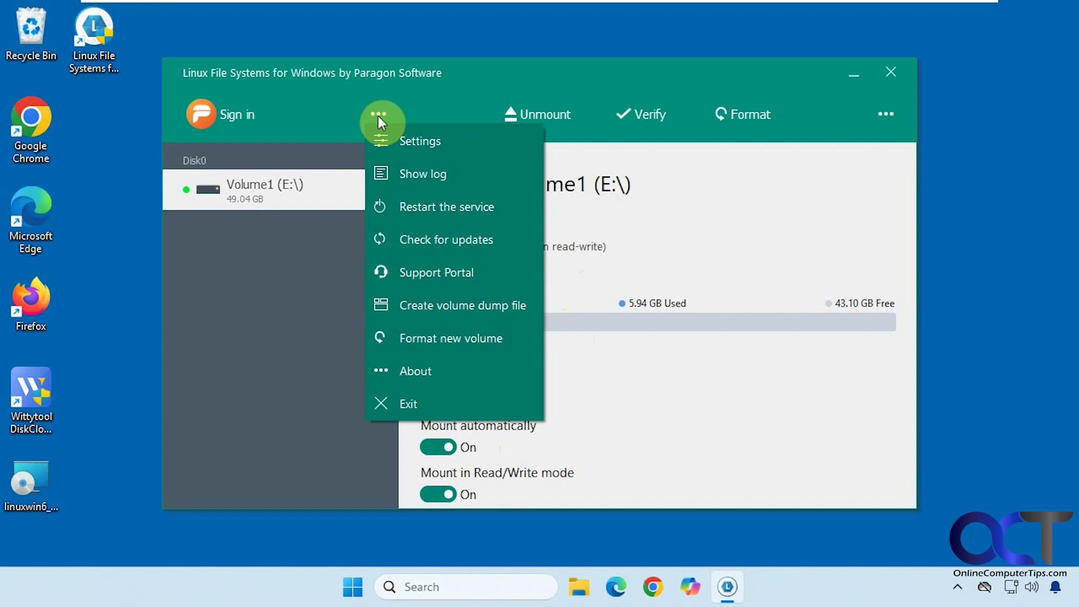
{"action": "left_click", "coordinate": [397, 139]}
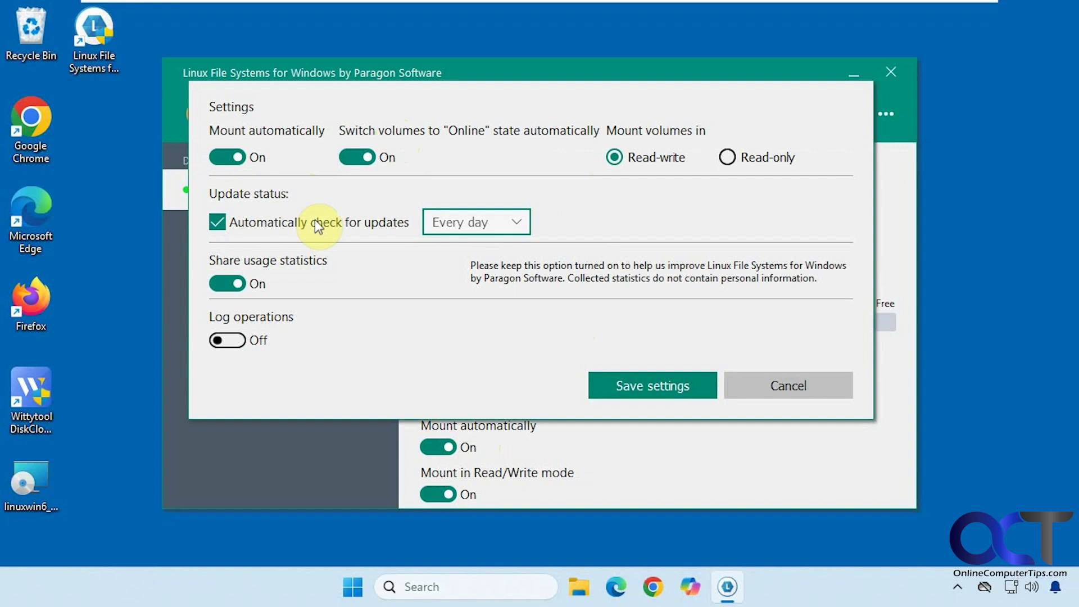
{"action": "left_click", "coordinate": [763, 383]}
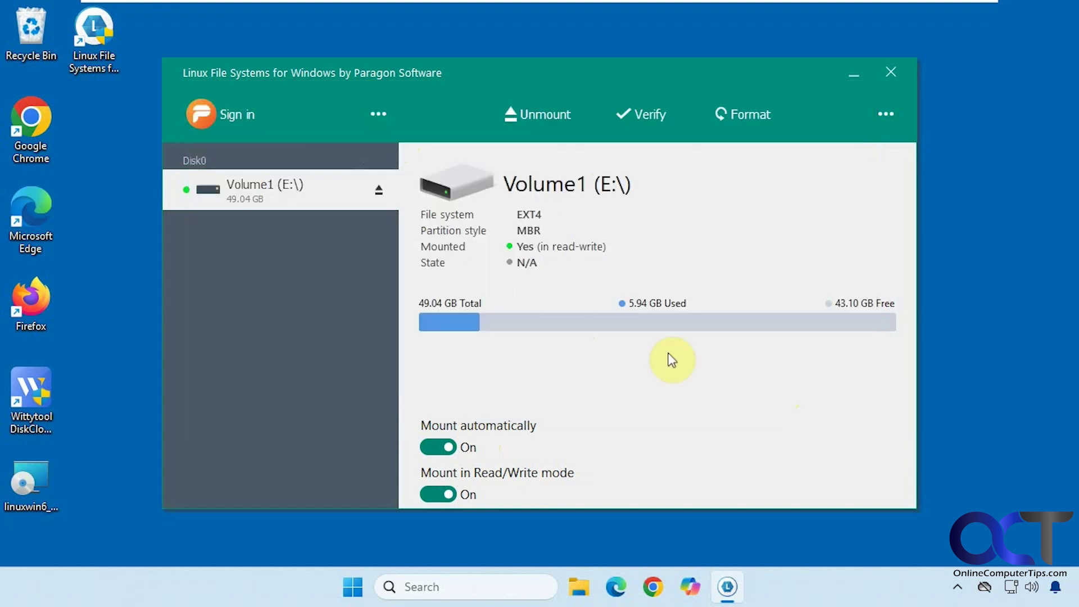
{"action": "left_click", "coordinate": [382, 115]}
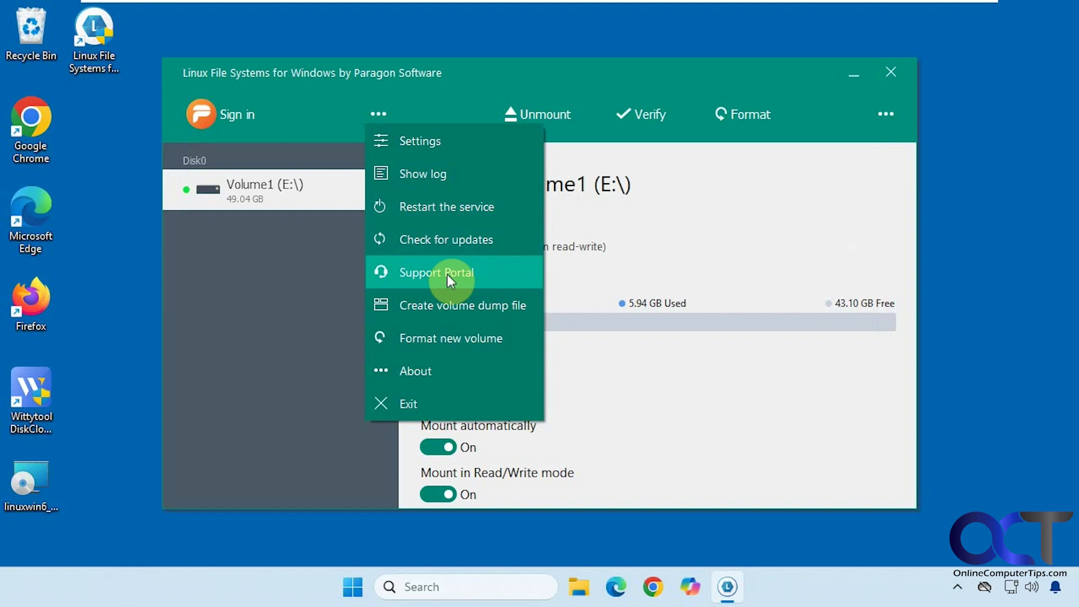
{"action": "key", "text": "Down"}
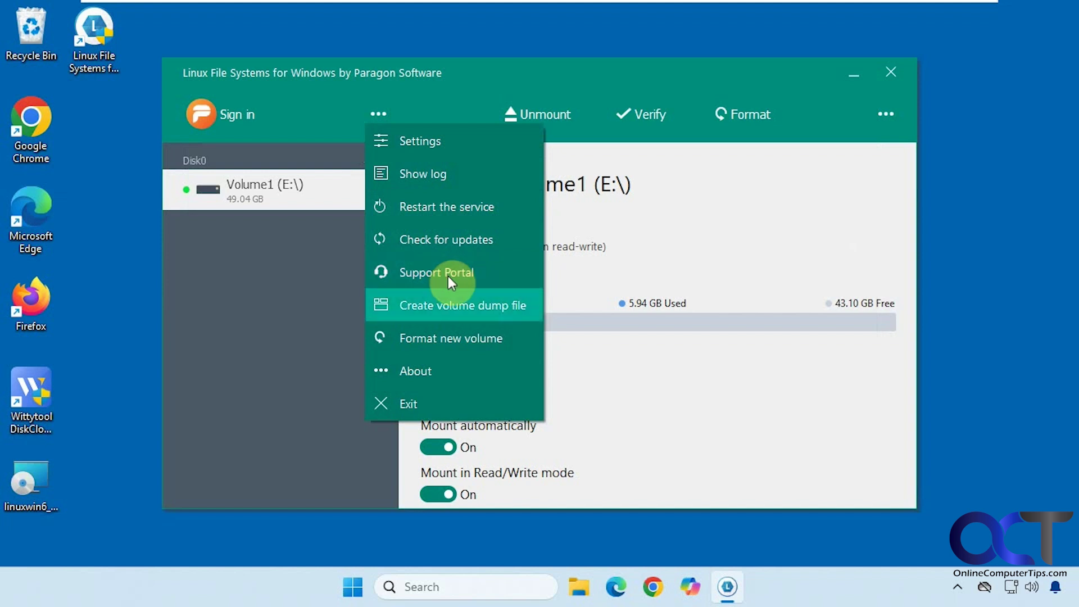
{"action": "left_click", "coordinate": [448, 337]}
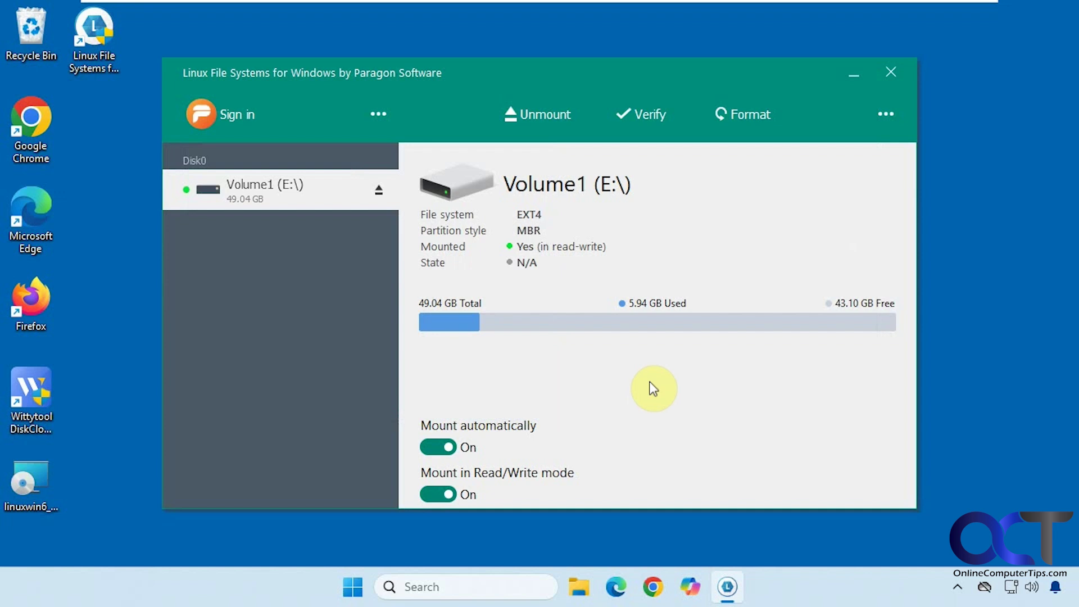
- Open Local Disk (E:) from This PC in a maximized File Explorer window
{"action": "left_click", "coordinate": [579, 585]}
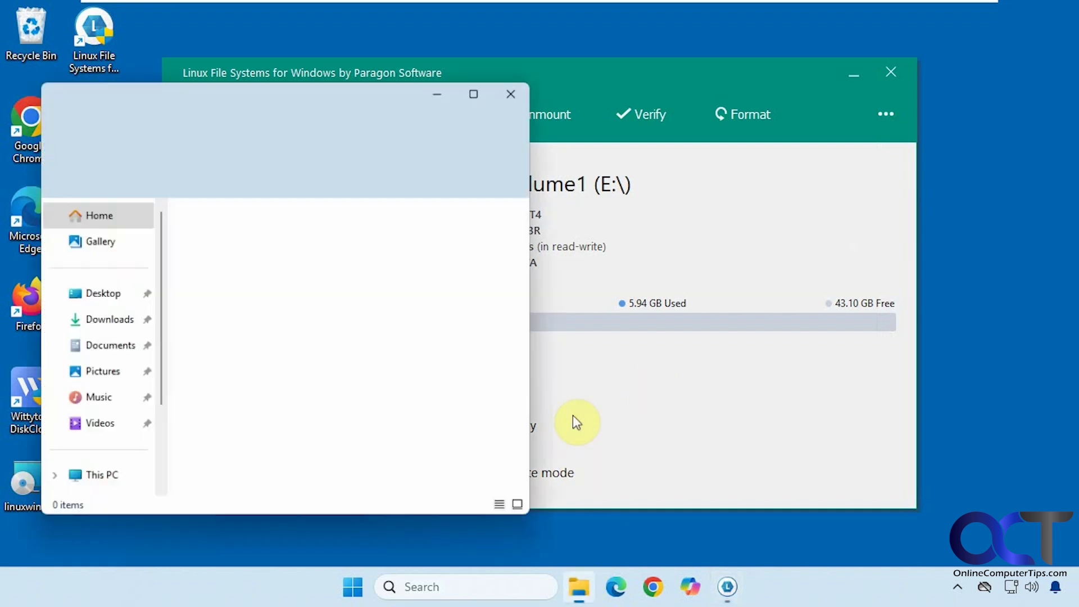
{"action": "left_click", "coordinate": [99, 482]}
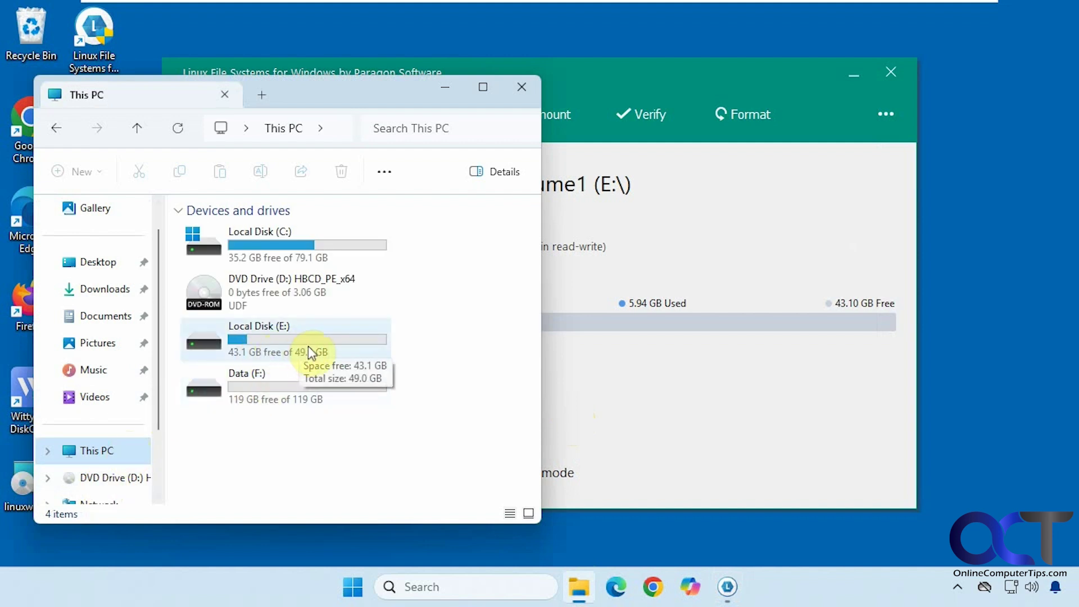
{"action": "double_click", "coordinate": [308, 346]}
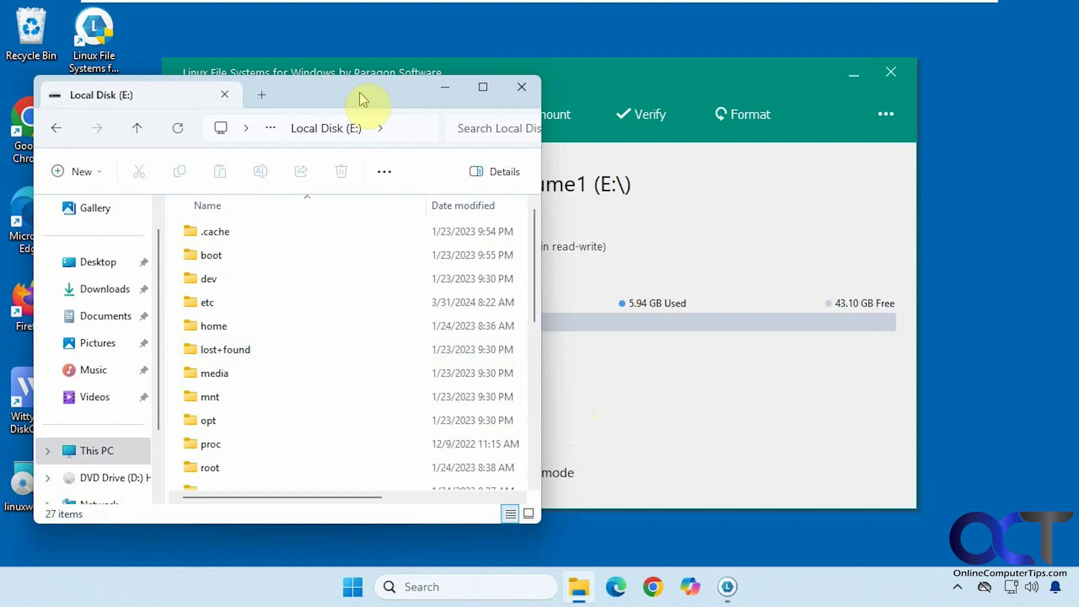
{"action": "left_click_drag", "start_coordinate": [363, 100], "coordinate": [570, 84]}
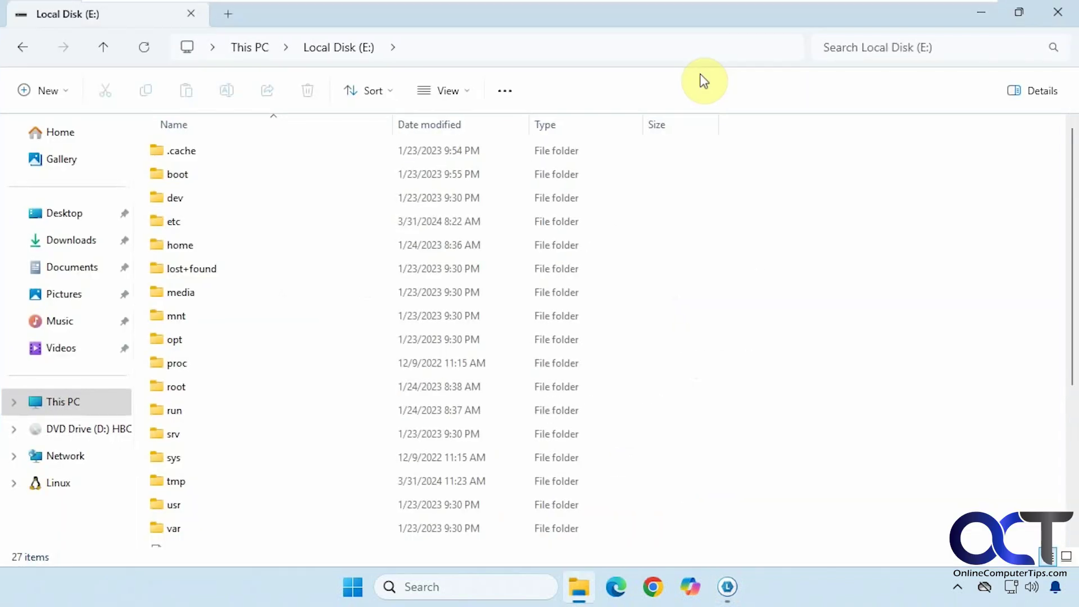
{"action": "scroll", "coordinate": [231, 346], "scroll_direction": "down", "scroll_amount": 3}
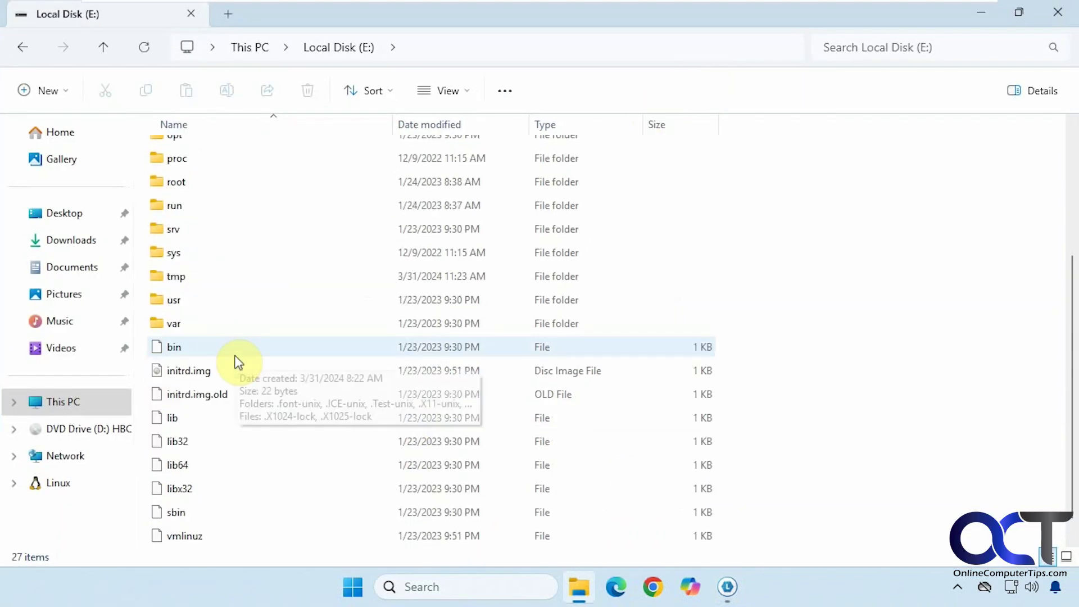
{"action": "scroll", "coordinate": [235, 363], "scroll_direction": "down", "scroll_amount": 1}
{"action": "scroll", "coordinate": [235, 362], "scroll_direction": "up", "scroll_amount": 3}
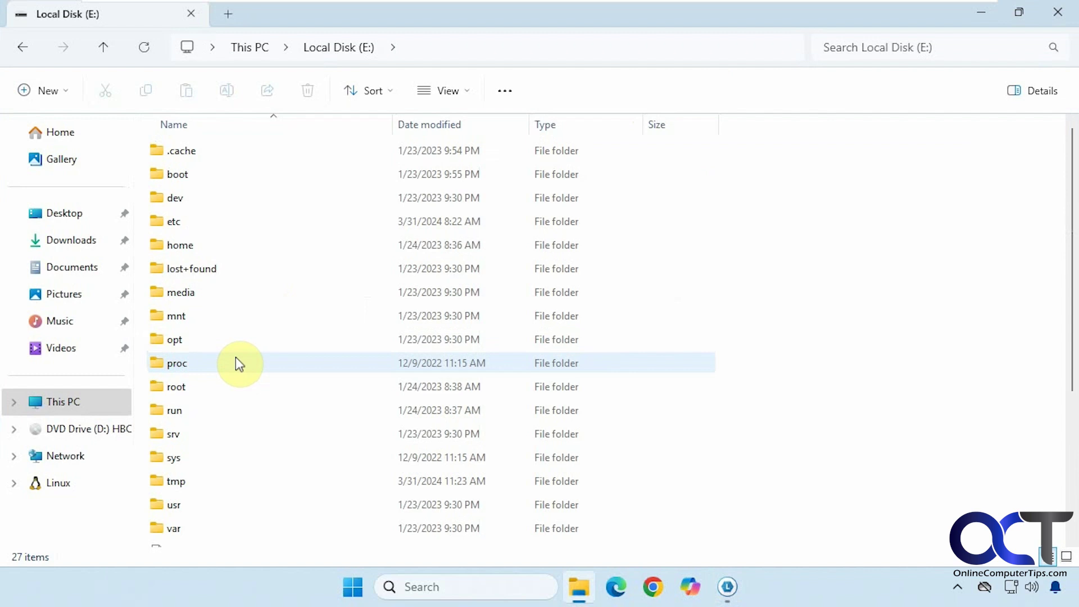
- Peek into the etc folder, then navigate to usr\games on drive E:
{"action": "double_click", "coordinate": [174, 225]}
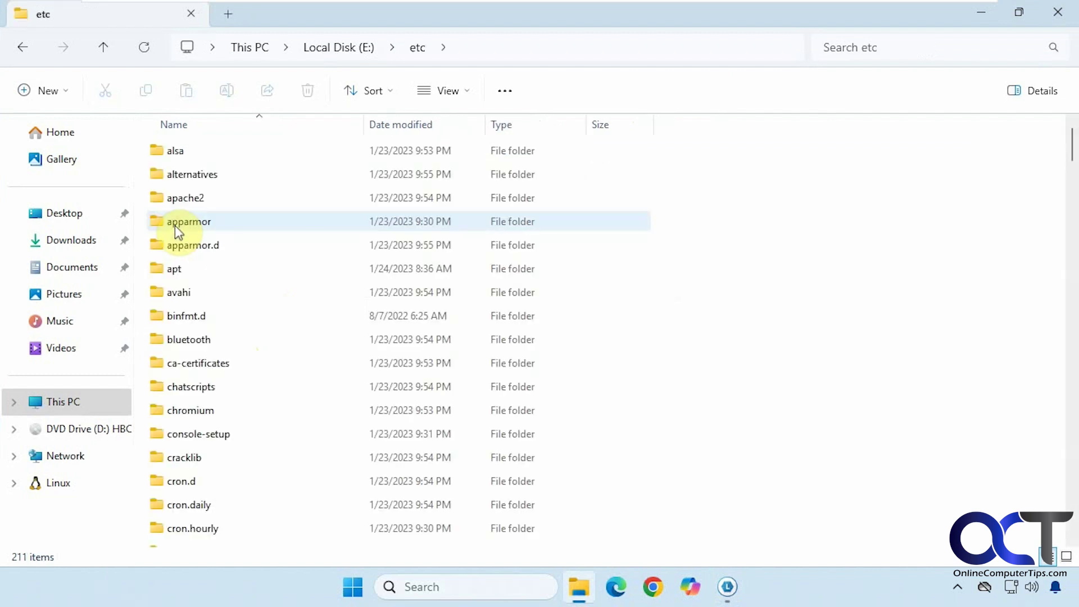
{"action": "left_click", "coordinate": [28, 52]}
{"action": "double_click", "coordinate": [176, 506]}
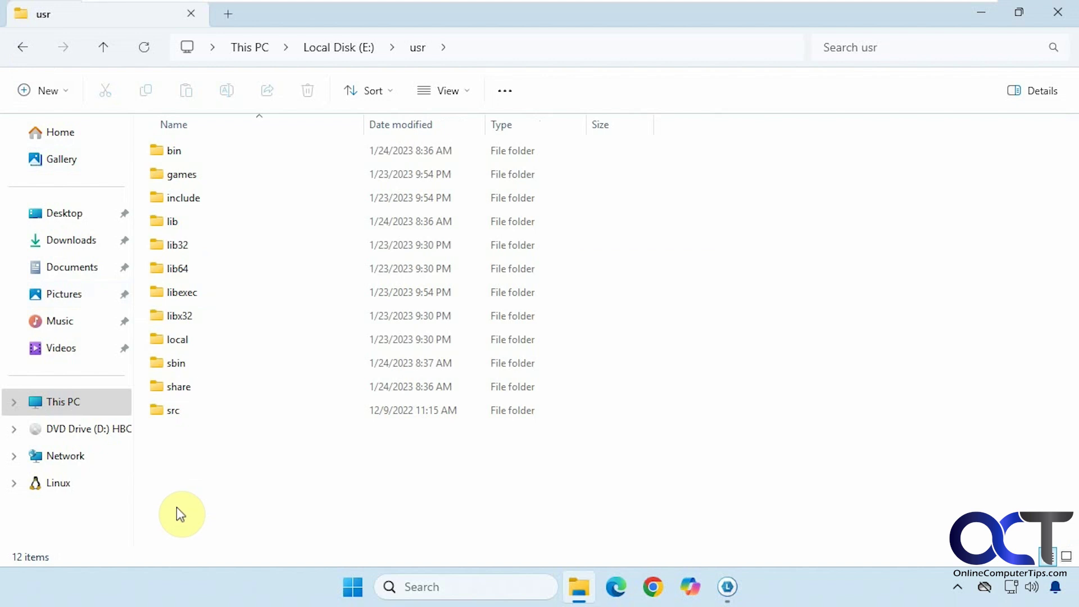
{"action": "double_click", "coordinate": [183, 174]}
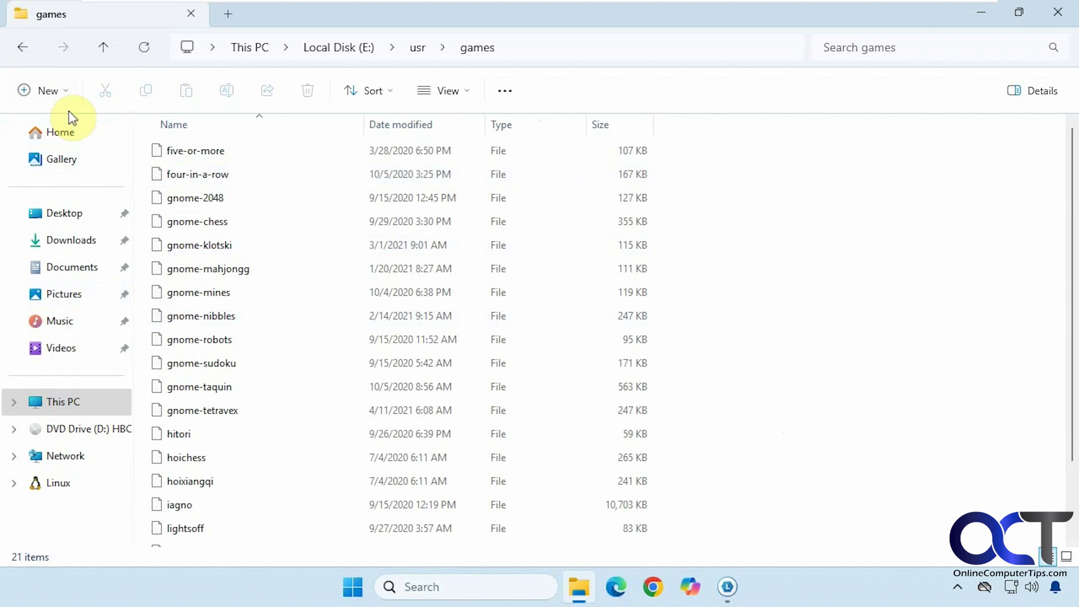
- Add a new folder named 'test' in E:\usr\games, then minimize File Explorer
{"action": "left_click", "coordinate": [43, 91]}
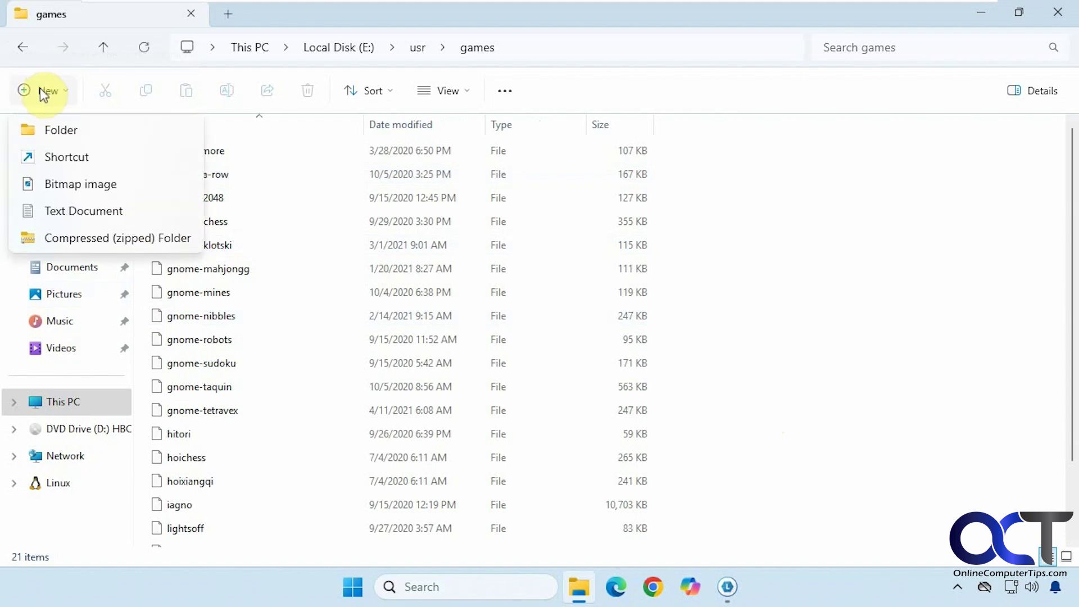
{"action": "left_click", "coordinate": [61, 120]}
{"action": "type", "text": "test"}
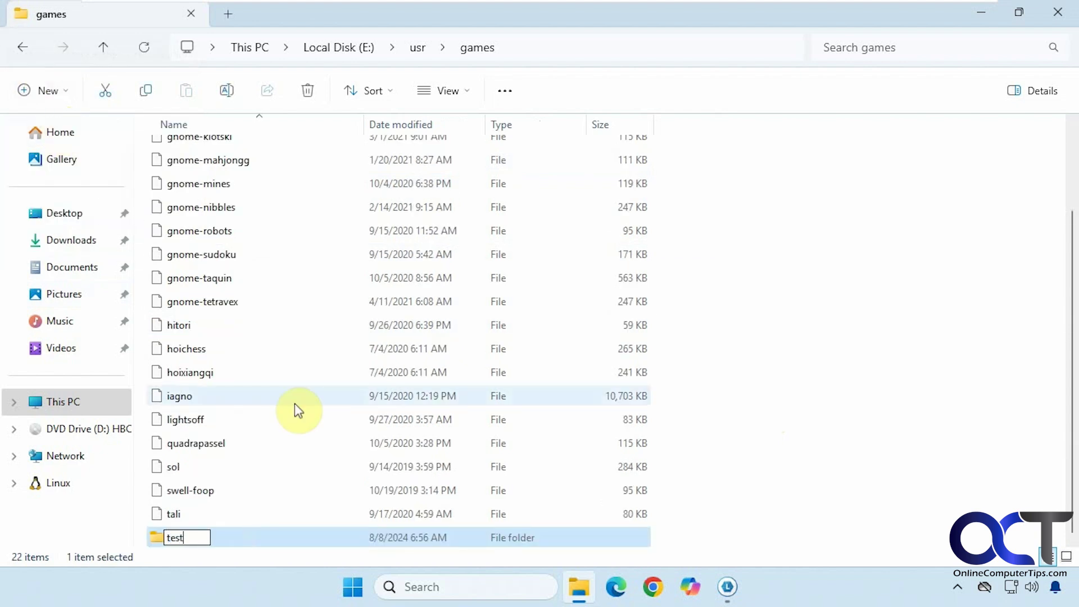
{"action": "key", "text": "Return"}
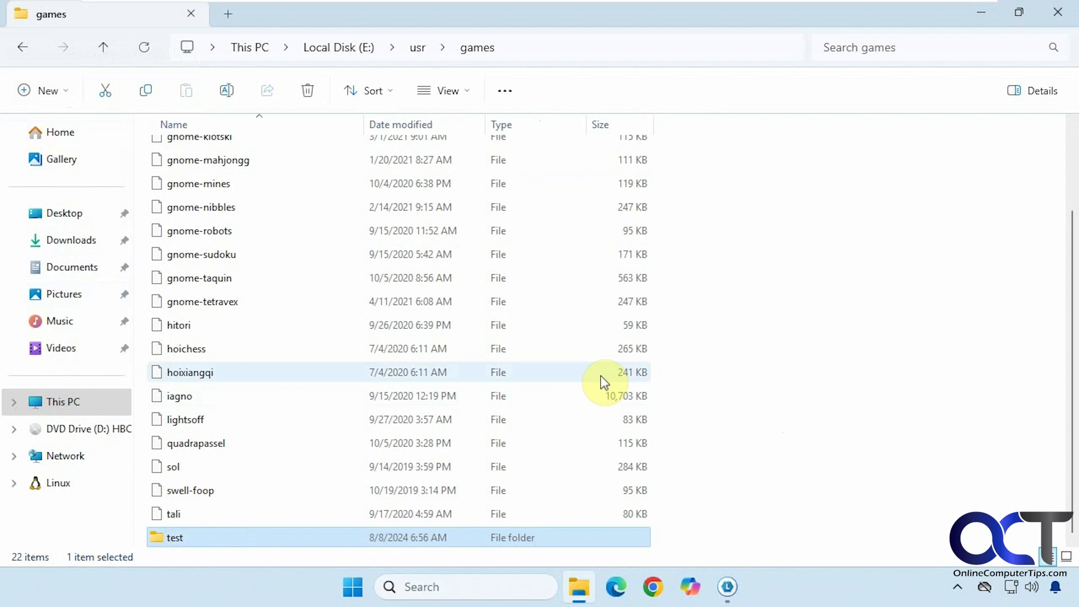
{"action": "left_click", "coordinate": [983, 15]}
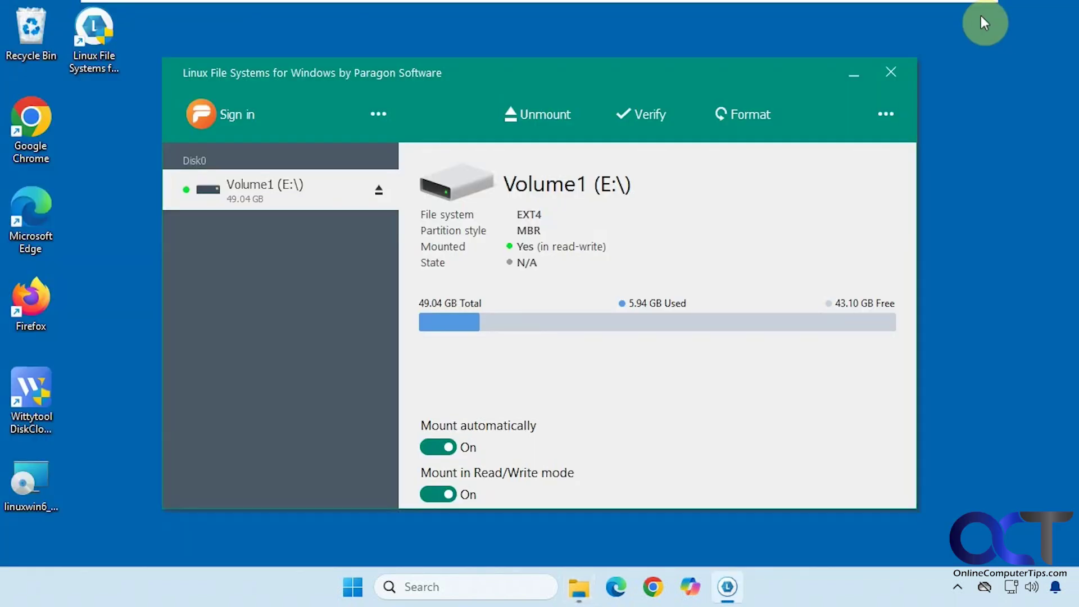
- Close File Explorer and unmount the EXT4 Volume1 from drive E:
{"action": "right_click", "coordinate": [586, 580]}
{"action": "left_click", "coordinate": [589, 545]}
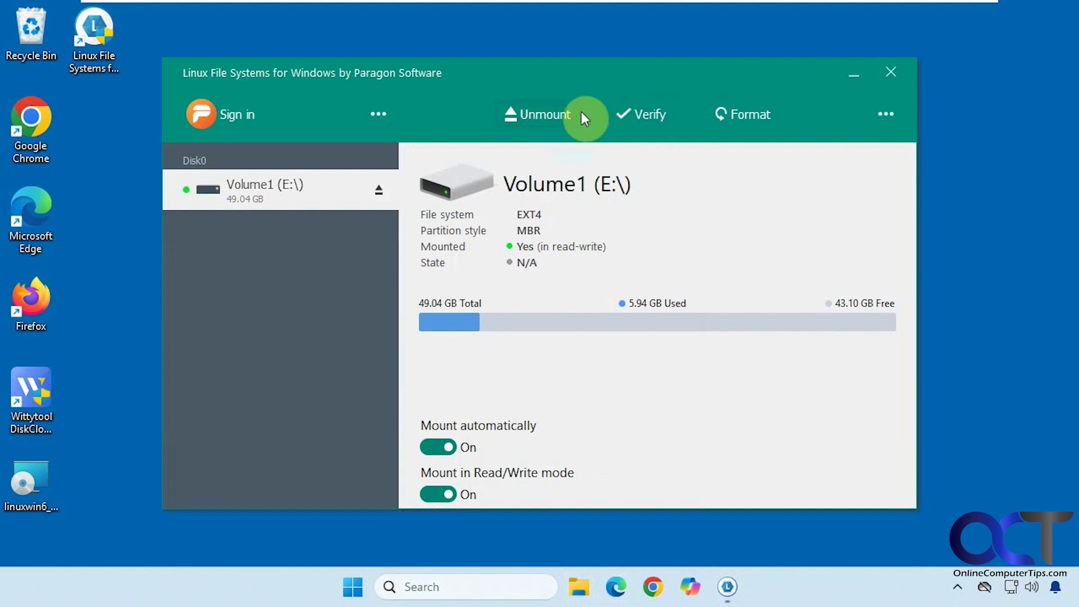
{"action": "left_click", "coordinate": [545, 114]}
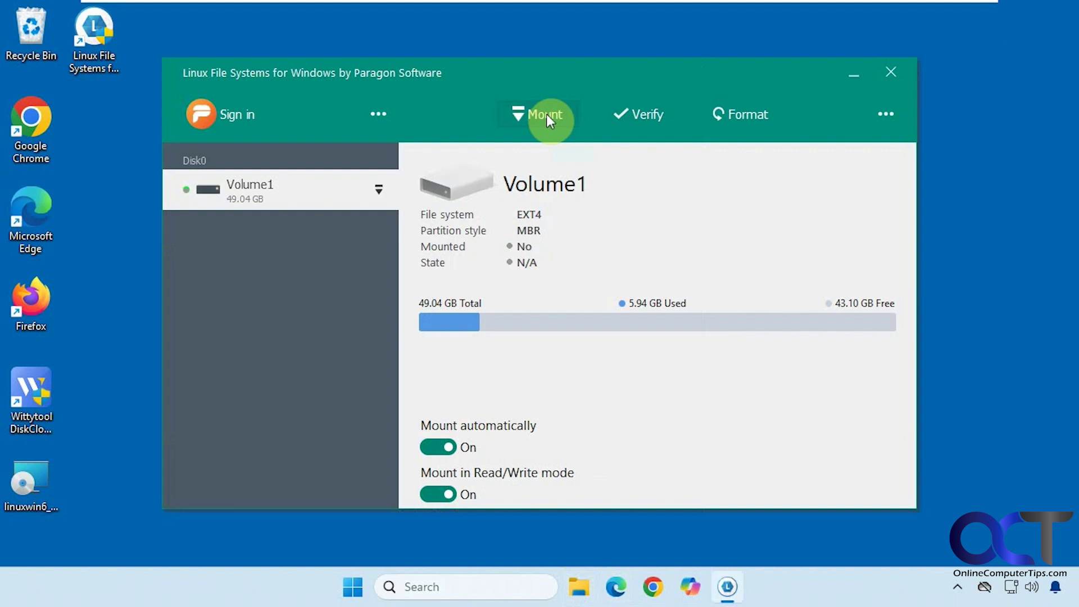
- Confirm drive E: is gone from This PC, then restore the Paragon window
{"action": "left_click", "coordinate": [851, 74]}
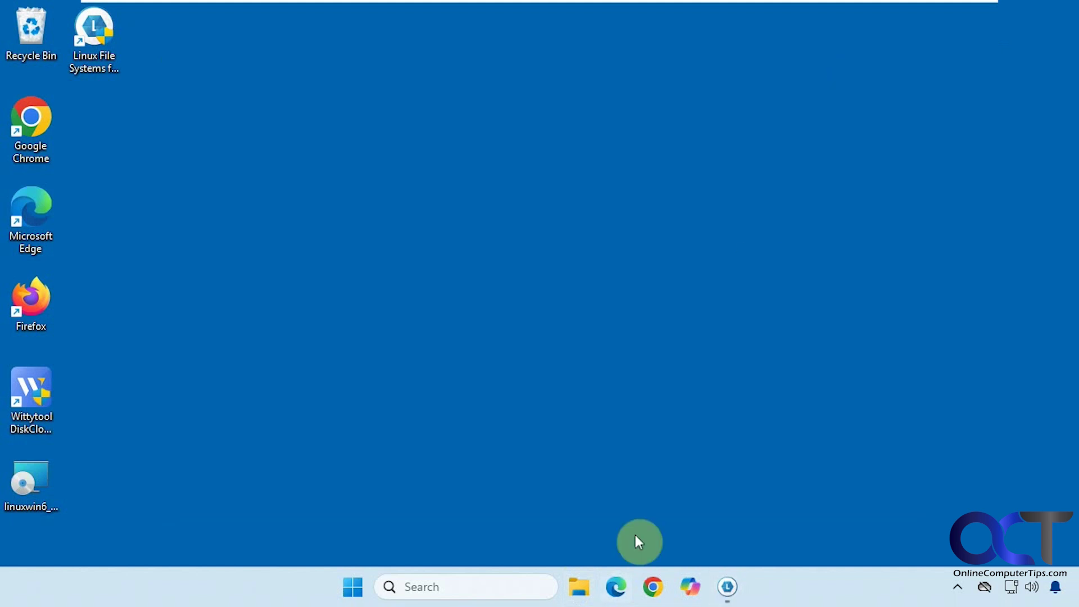
{"action": "left_click", "coordinate": [589, 580]}
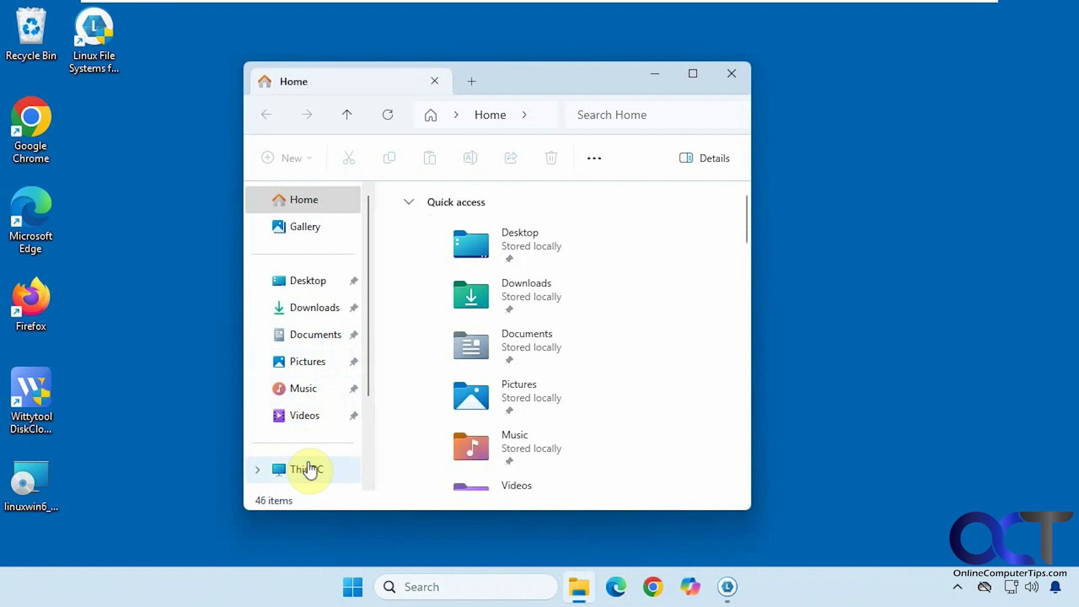
{"action": "left_click", "coordinate": [307, 467]}
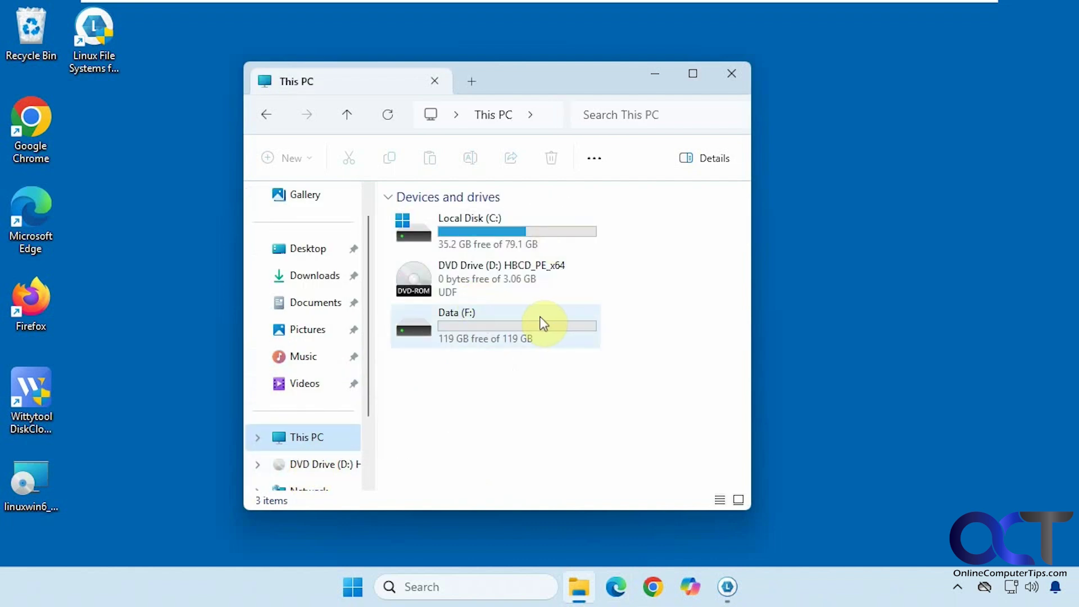
{"action": "left_click", "coordinate": [730, 588]}
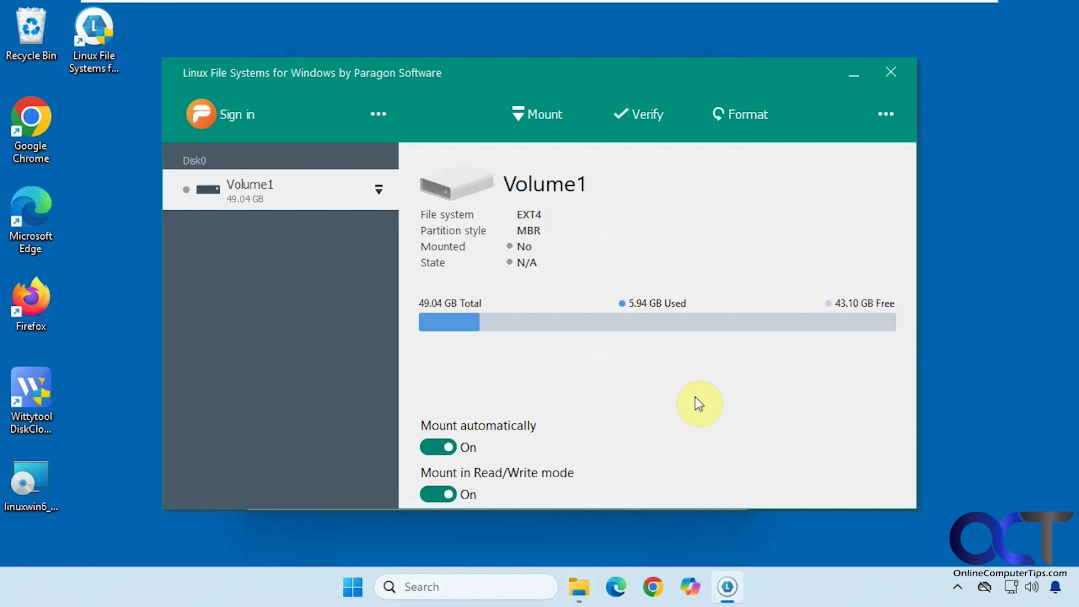